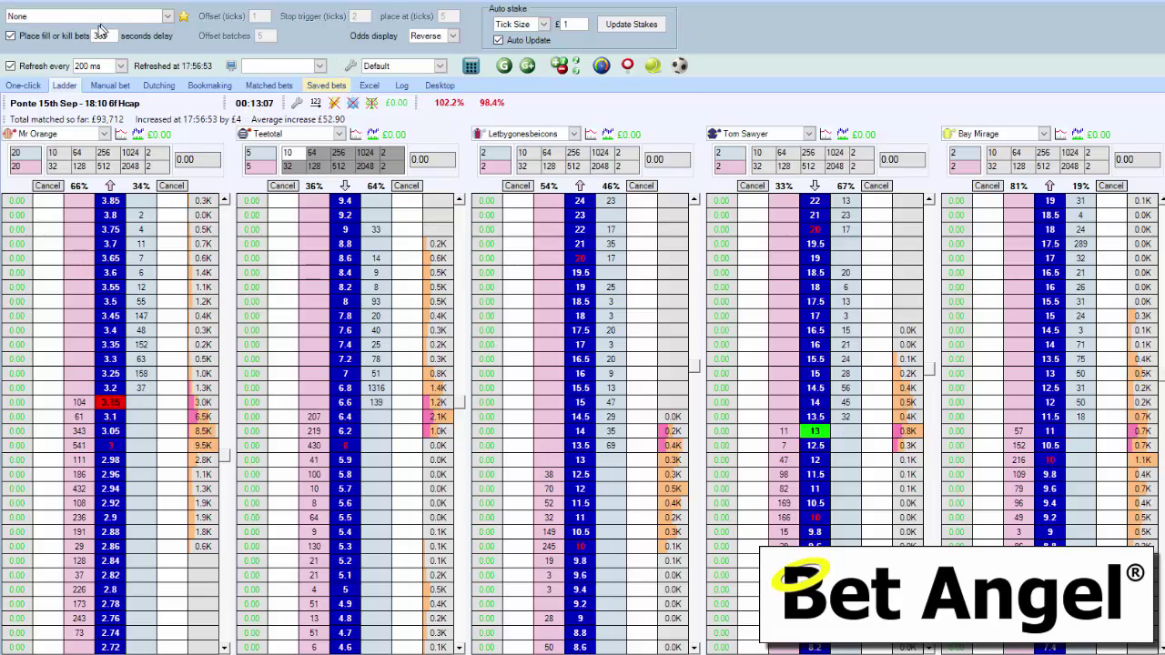
Activate the ladder's global settings with fill or kill bets disabled and Offset bet as the action.
{"action": "left_click", "coordinate": [354, 105]}
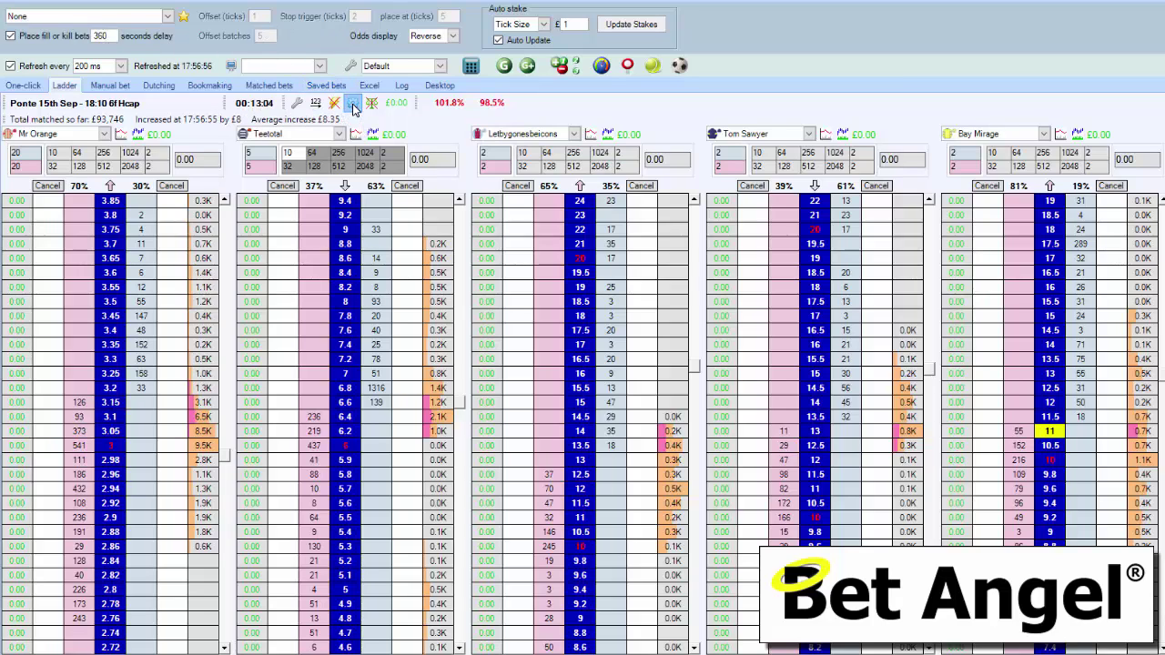
{"action": "left_click", "coordinate": [46, 35]}
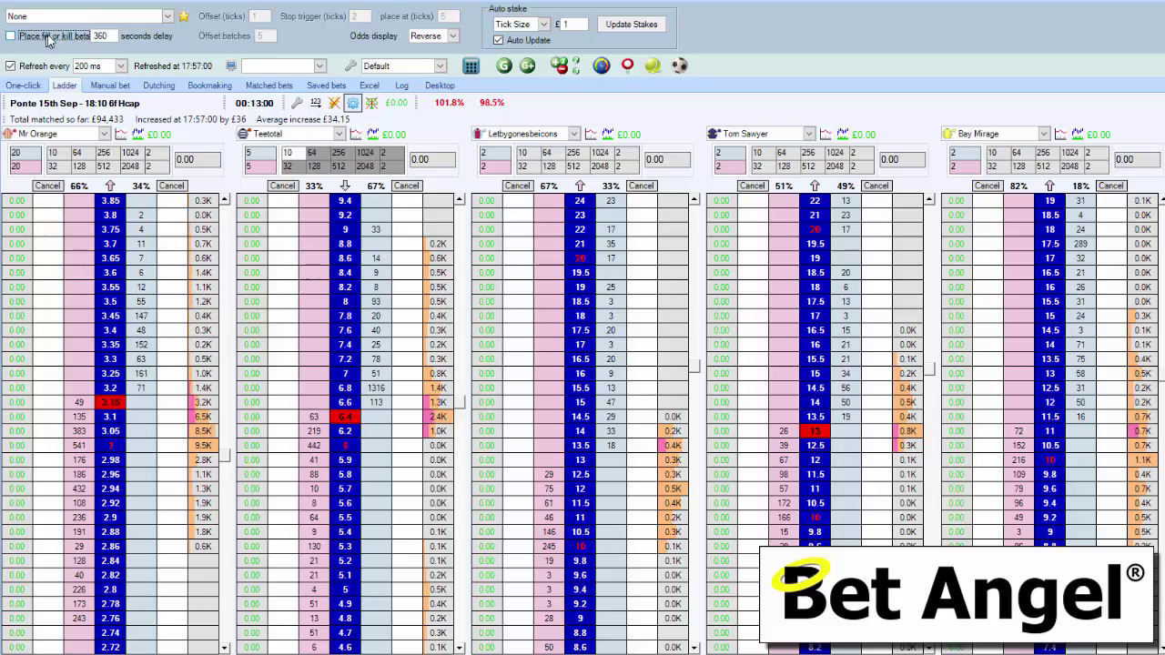
{"action": "left_click", "coordinate": [167, 19]}
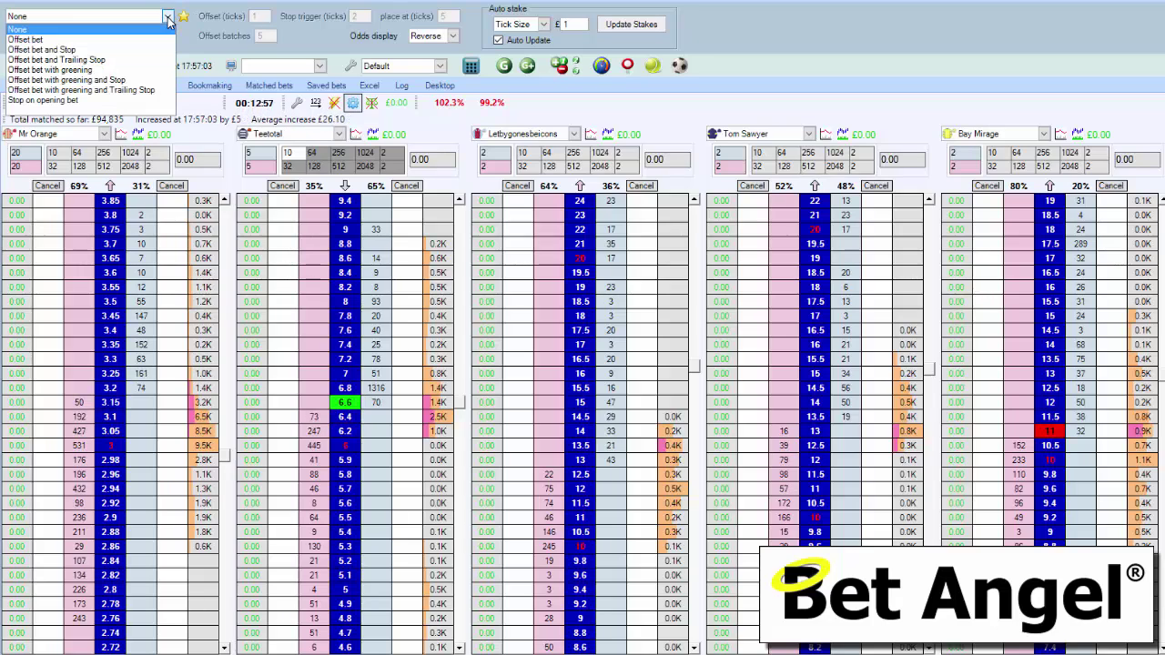
{"action": "left_click", "coordinate": [102, 40]}
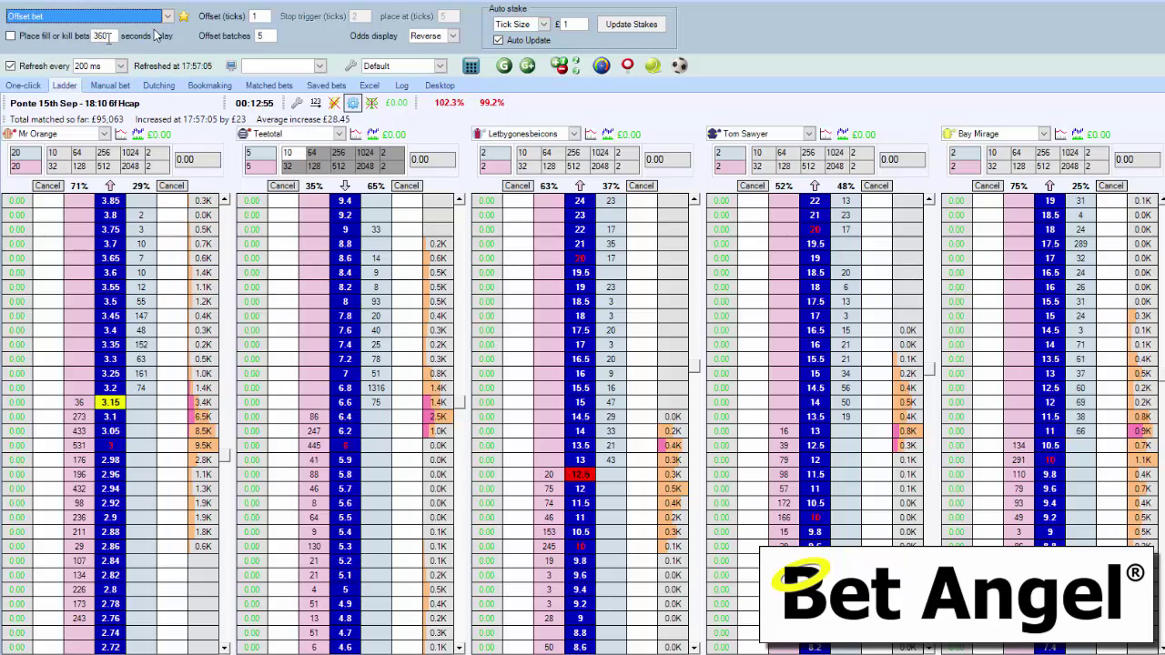
Try an offset of 500 ticks and restore the offset to 1 tick.
{"action": "left_click", "coordinate": [258, 18]}
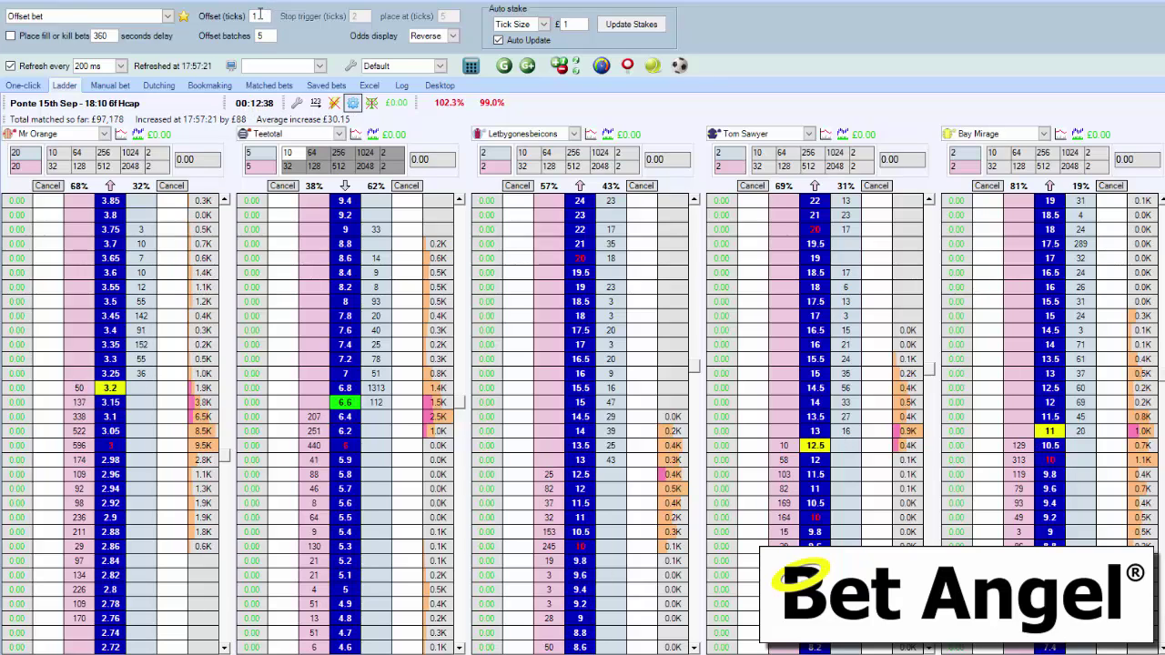
{"action": "double_click", "coordinate": [259, 15]}
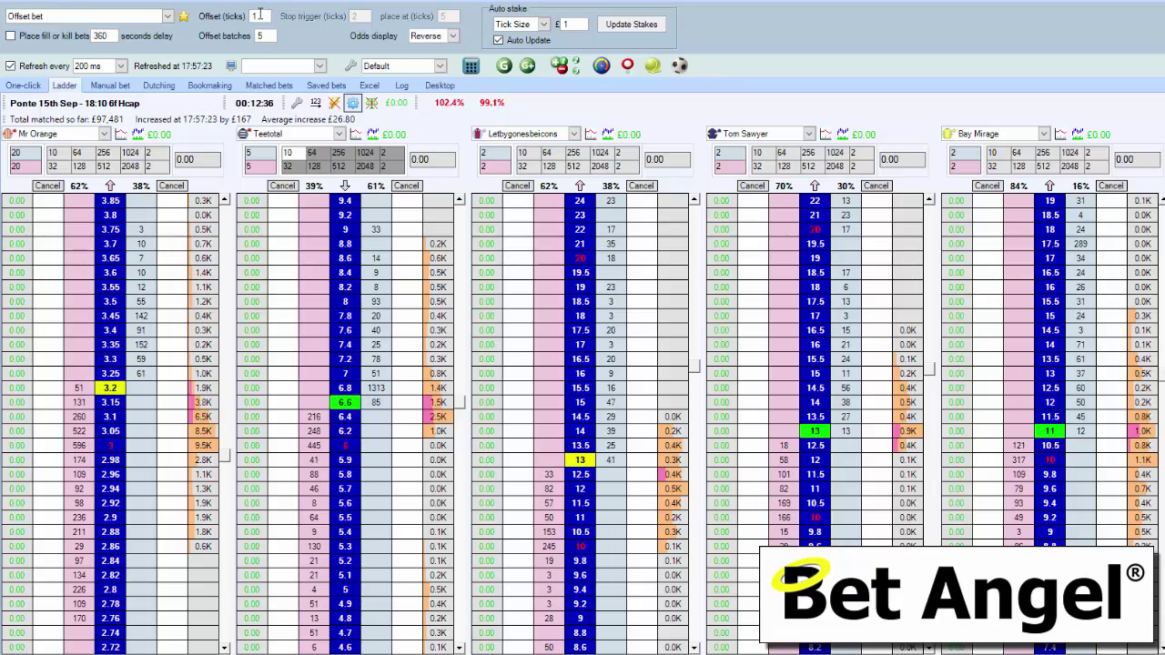
{"action": "type", "text": "500"}
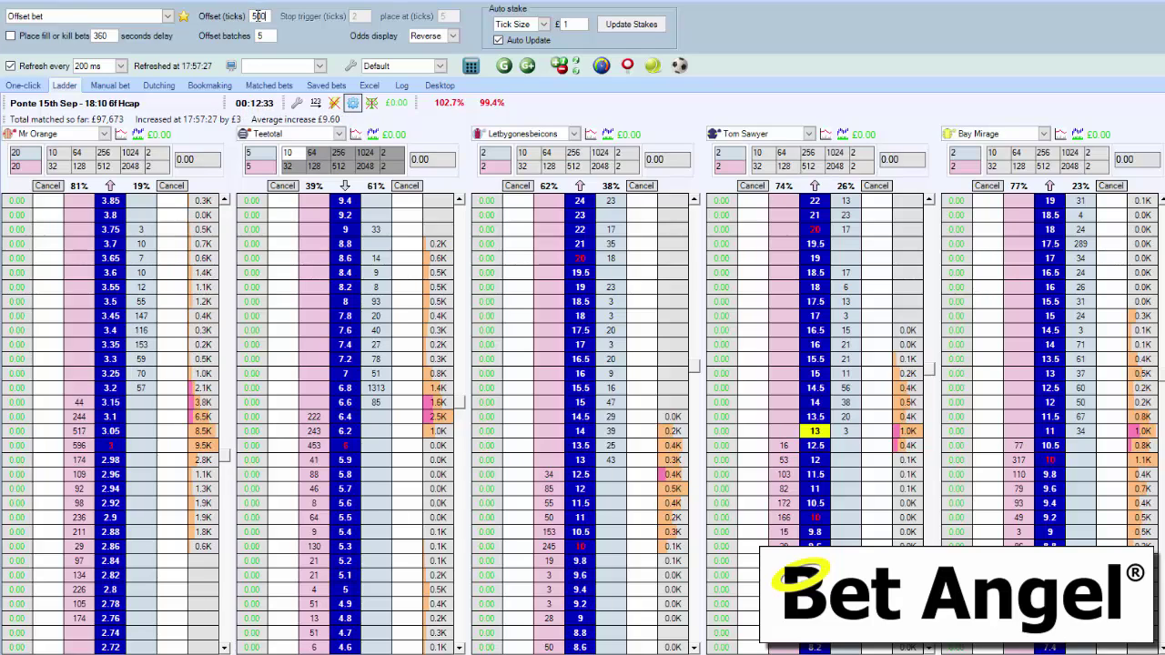
{"action": "key", "text": "BackSpace"}
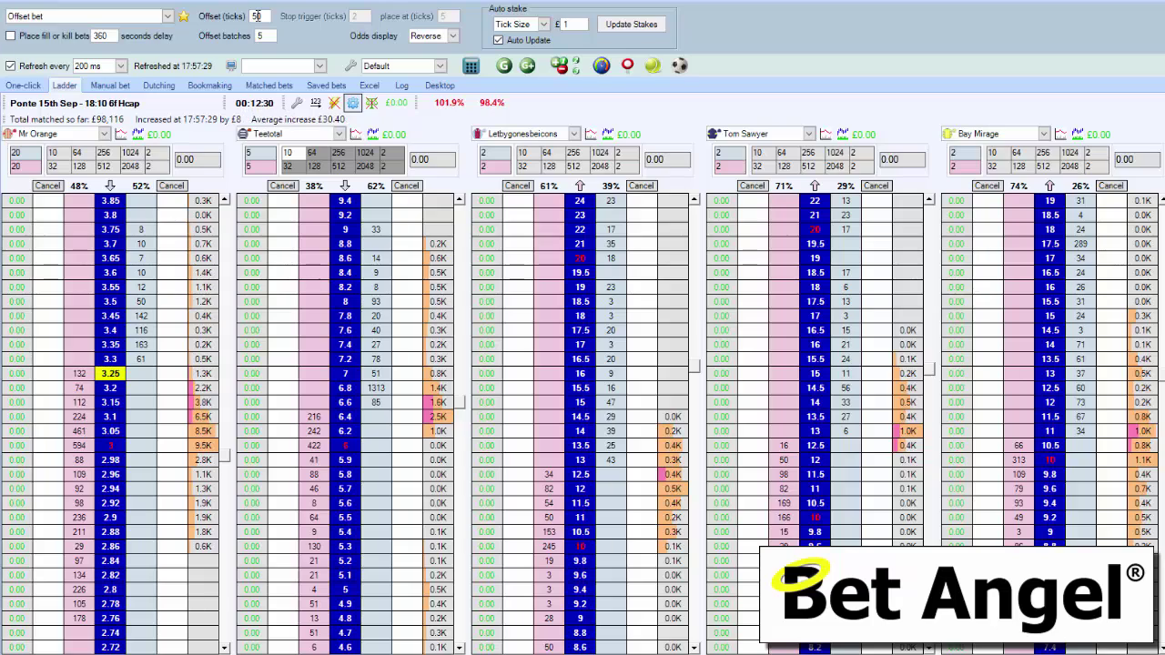
{"action": "key", "text": "BackSpace"}
{"action": "key", "text": "BackSpace"}
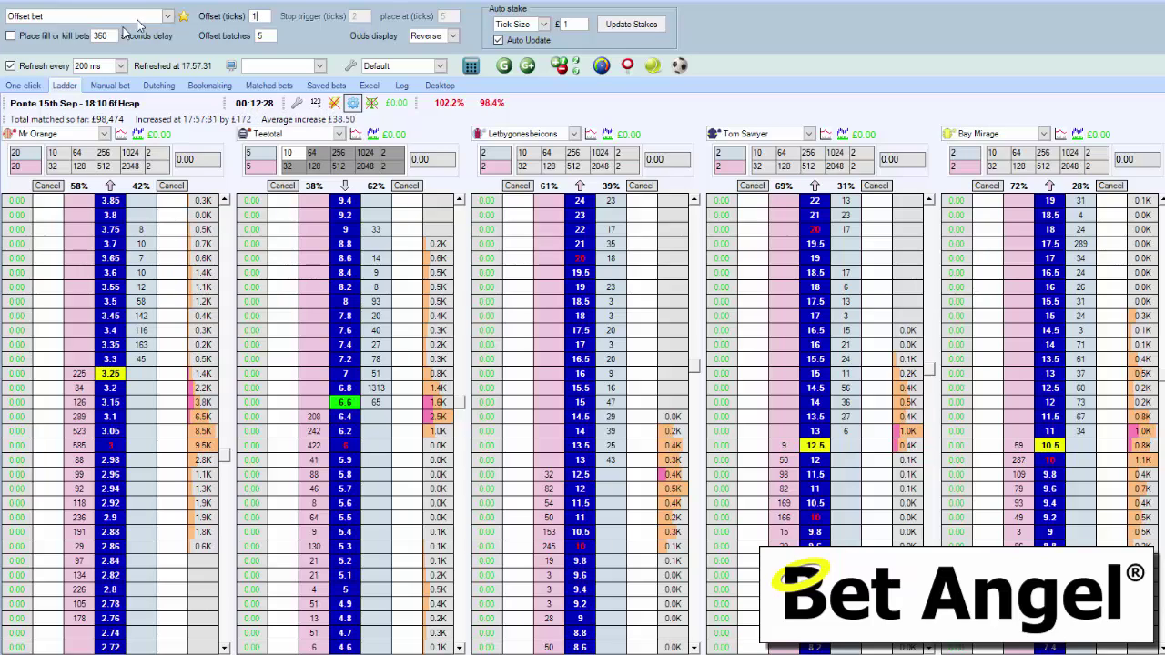
Enable fill or kill bets with a 5-second delay and try a lay bet on Teetotal at 5.8.
{"action": "left_click", "coordinate": [52, 38]}
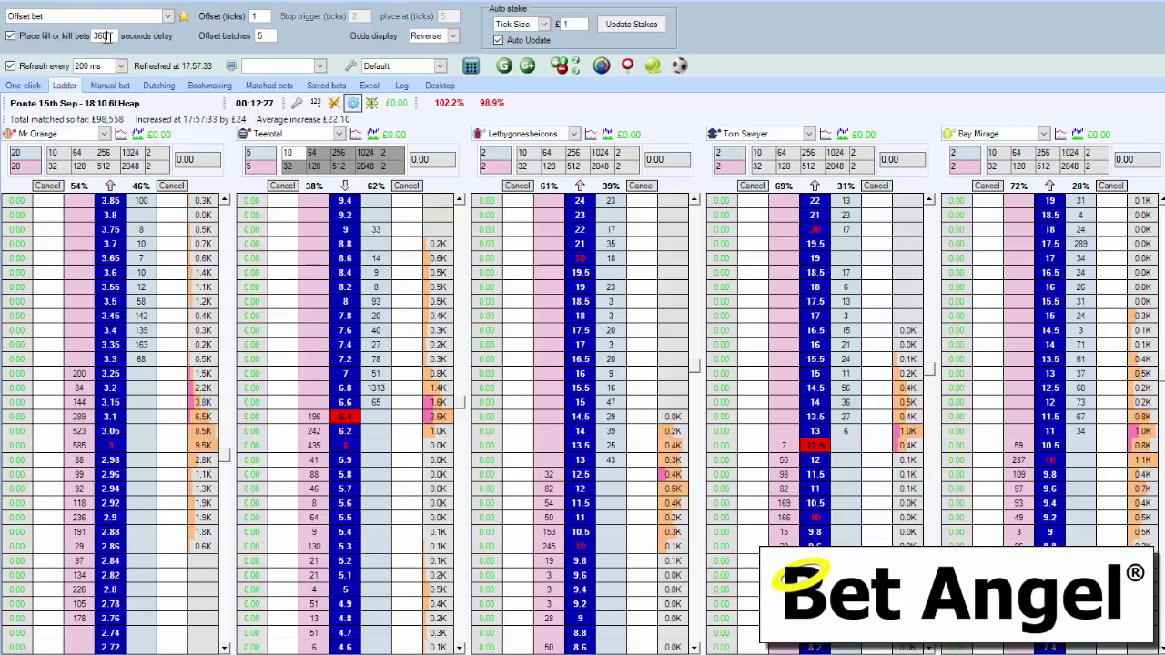
{"action": "double_click", "coordinate": [106, 36]}
{"action": "type", "text": "5"}
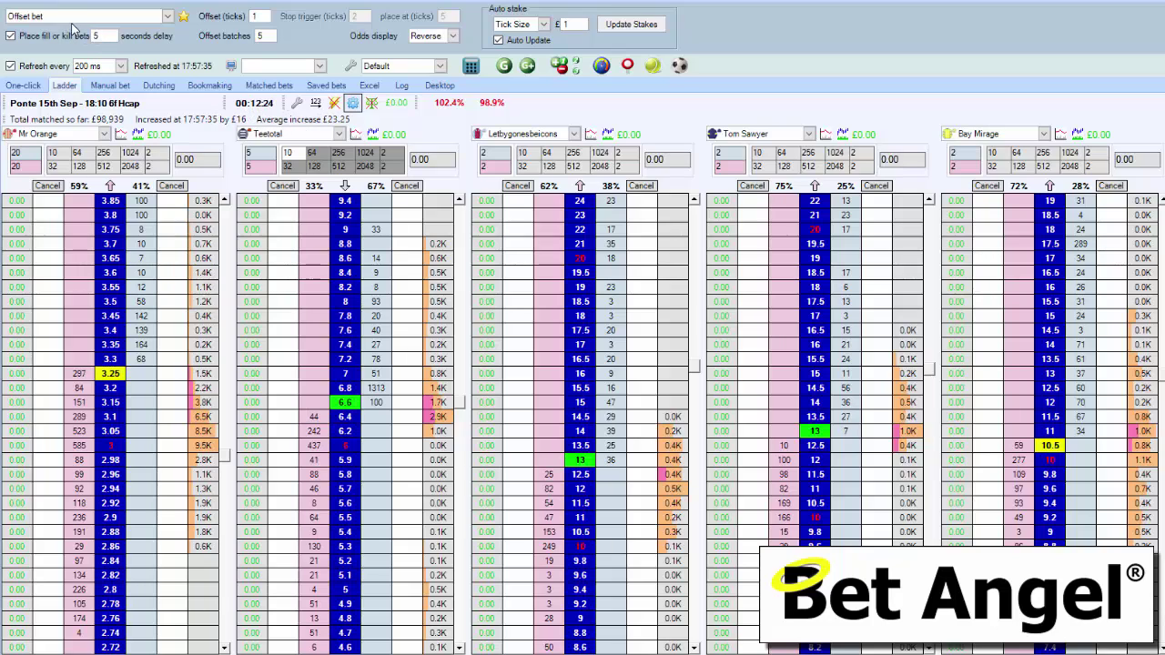
{"action": "left_click", "coordinate": [318, 475]}
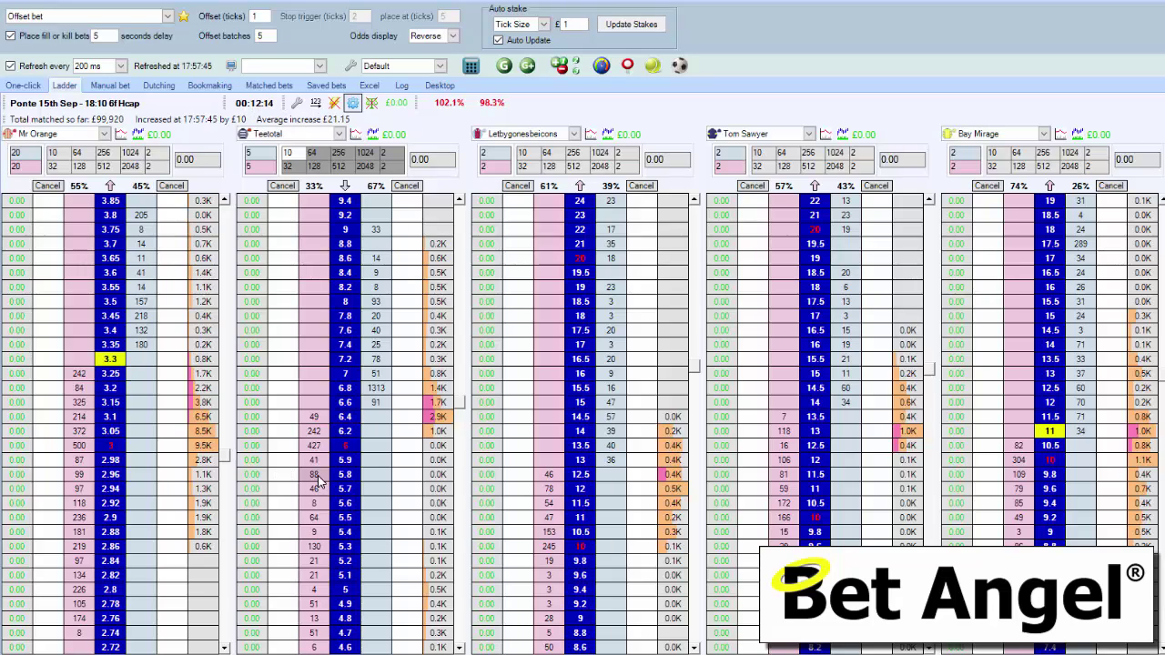
{"action": "left_click", "coordinate": [318, 475]}
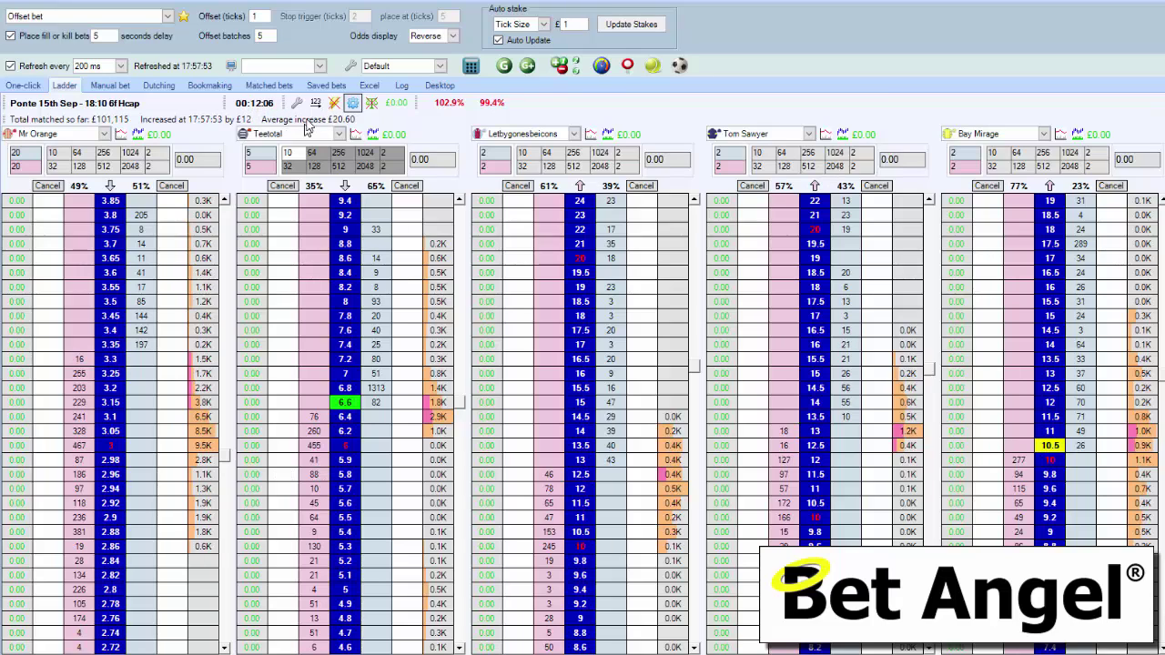
Set the fill or kill delay to 360 seconds and the offset batches to 5, trying 1 batch on the way.
{"action": "double_click", "coordinate": [109, 34]}
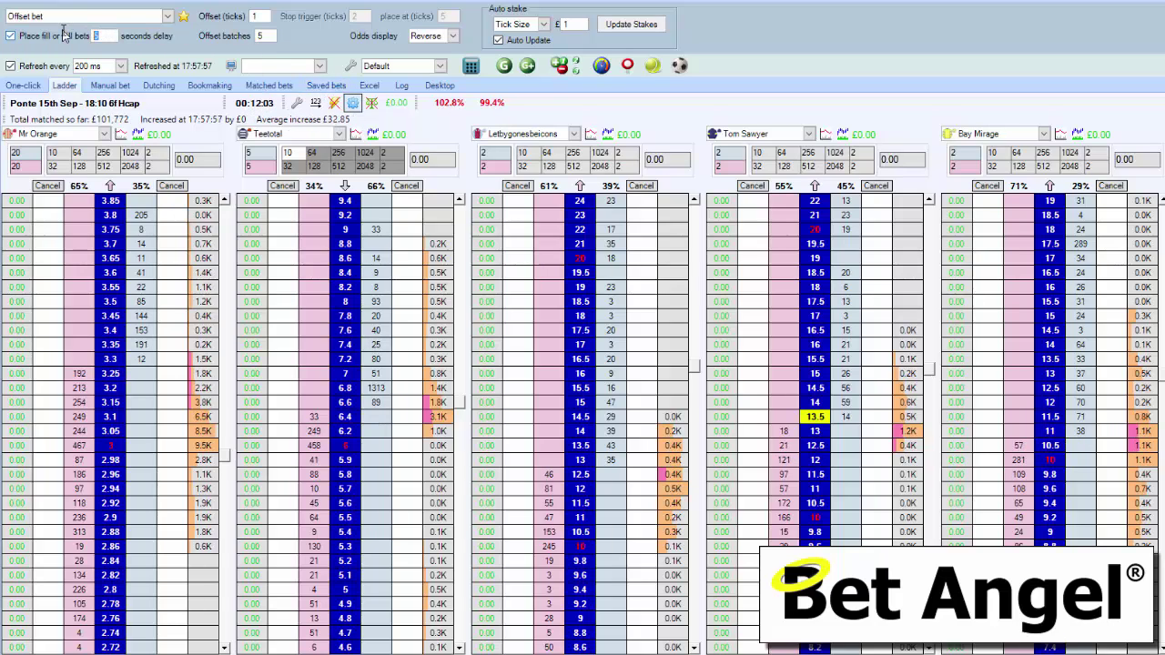
{"action": "type", "text": "360"}
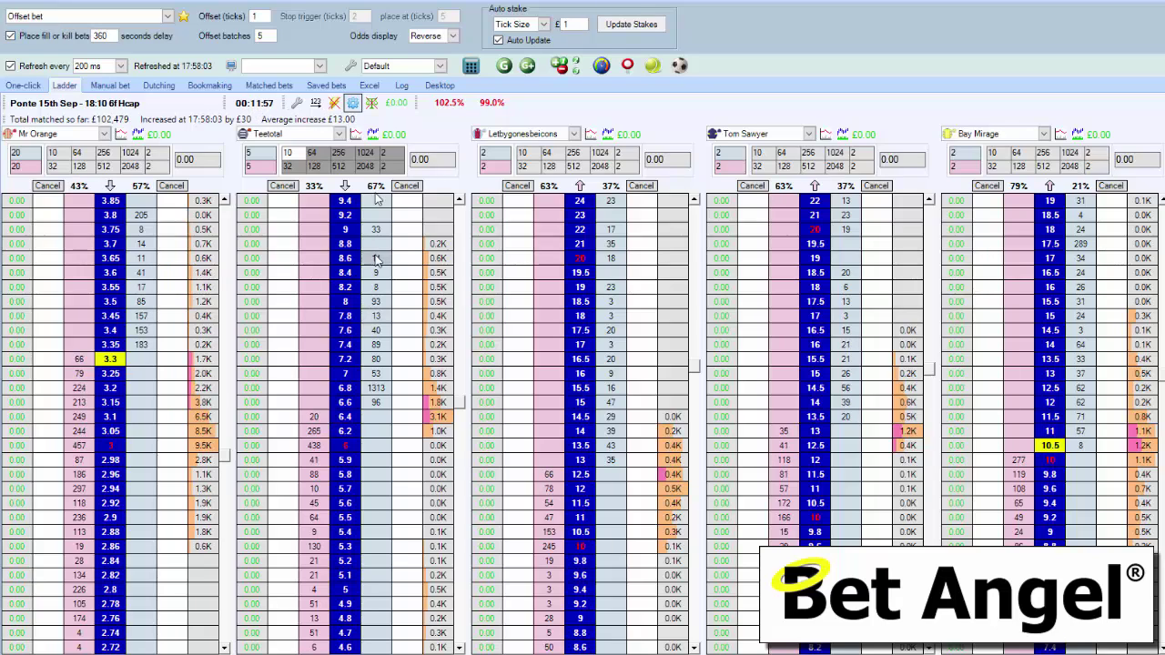
{"action": "double_click", "coordinate": [271, 37]}
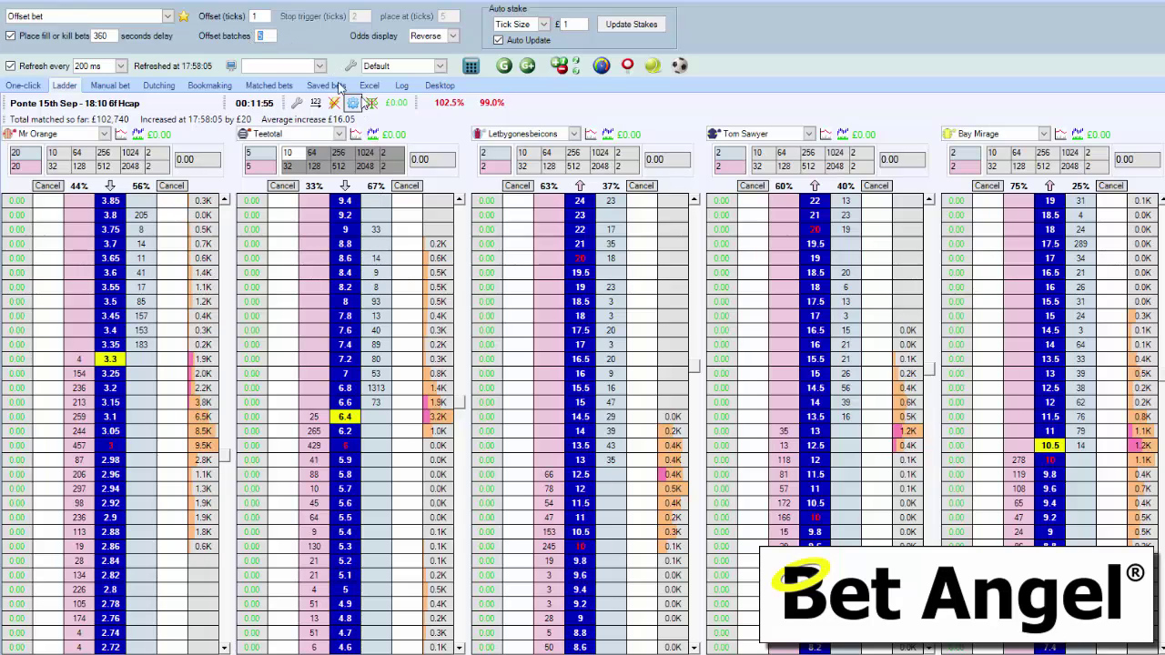
{"action": "left_click", "coordinate": [272, 36]}
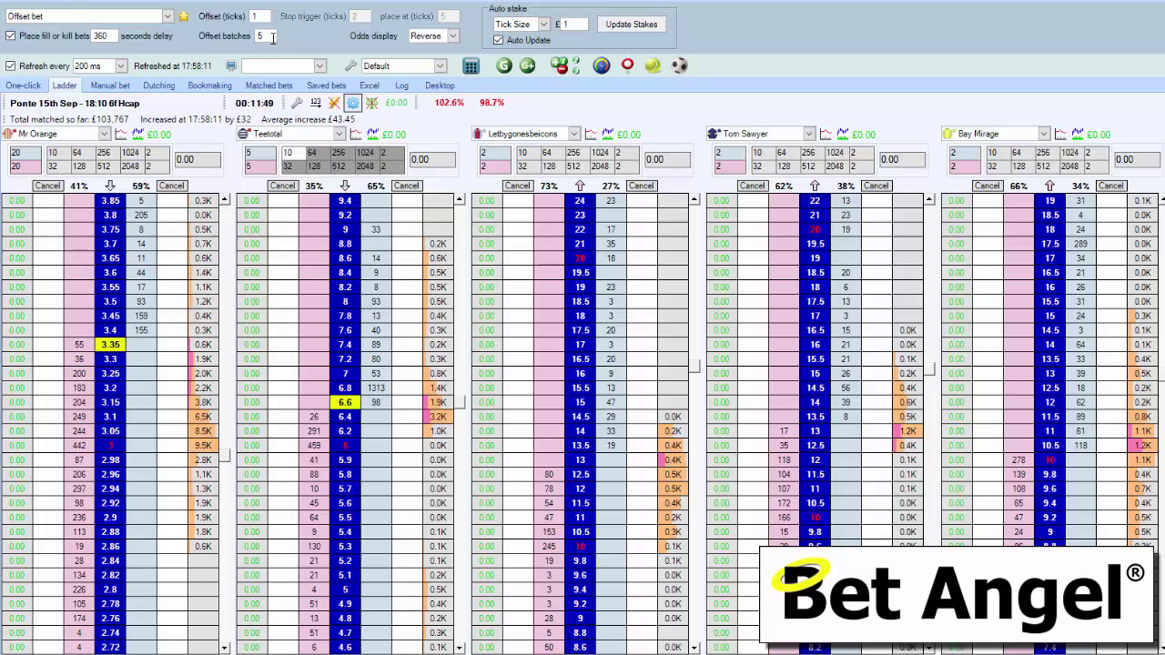
{"action": "type", "text": "1"}
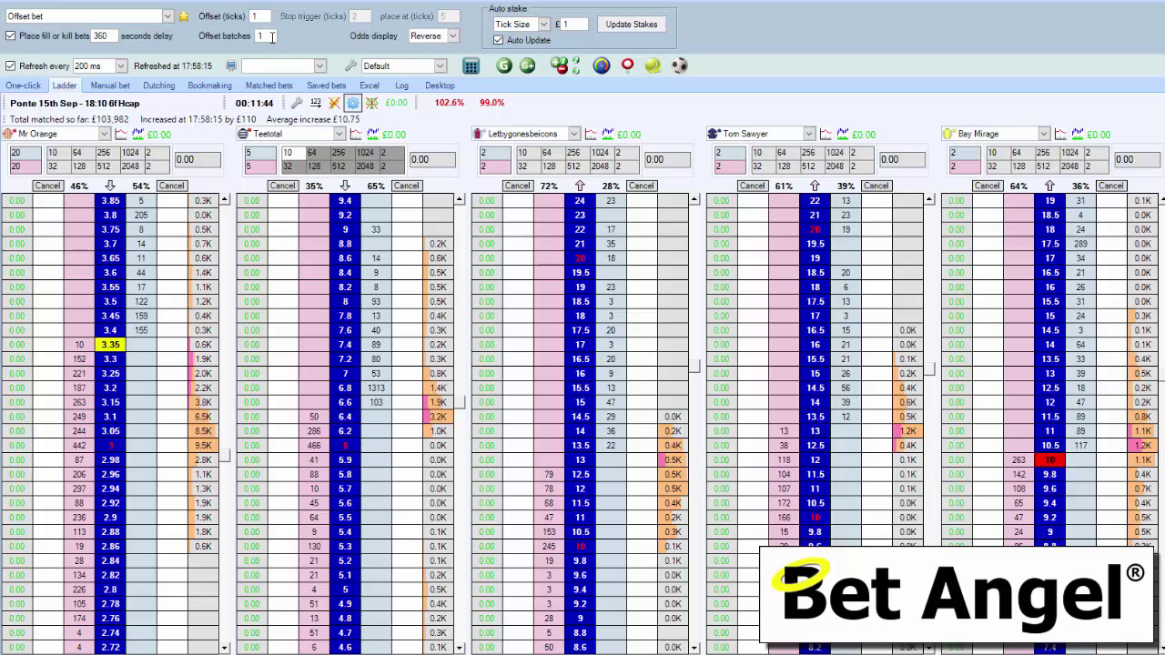
{"action": "key", "text": "BackSpace"}
{"action": "type", "text": "5"}
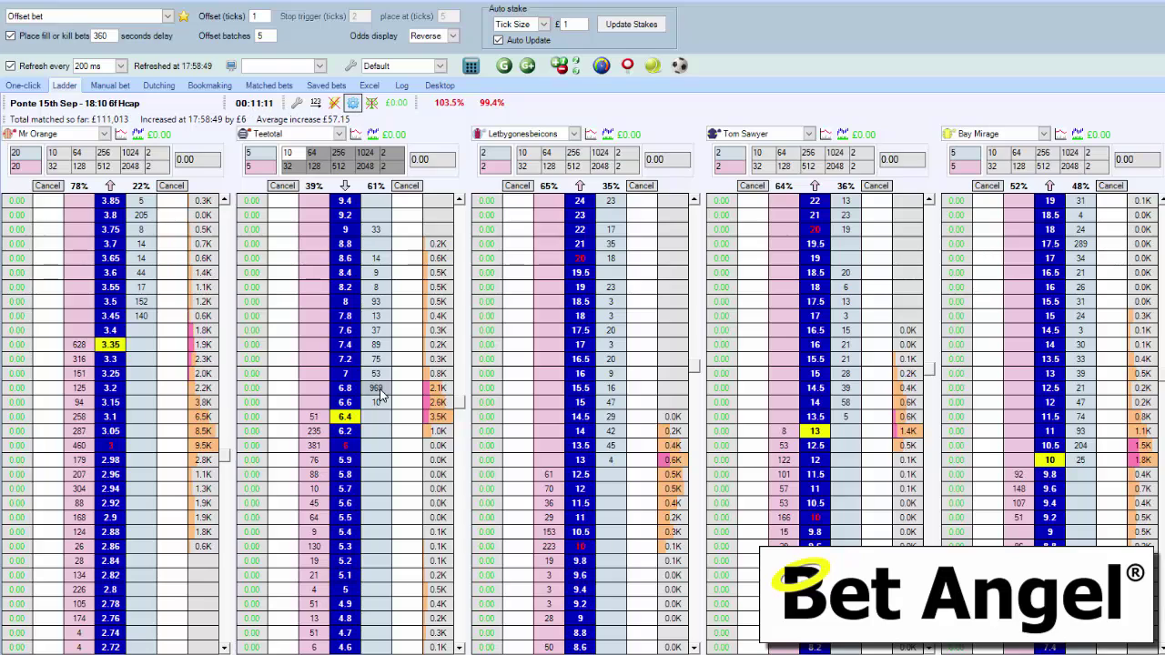
Place £10 lay bets on Teetotal at 6.4 and 6.6, and cancel the one at 6.4.
{"action": "left_click", "coordinate": [314, 417]}
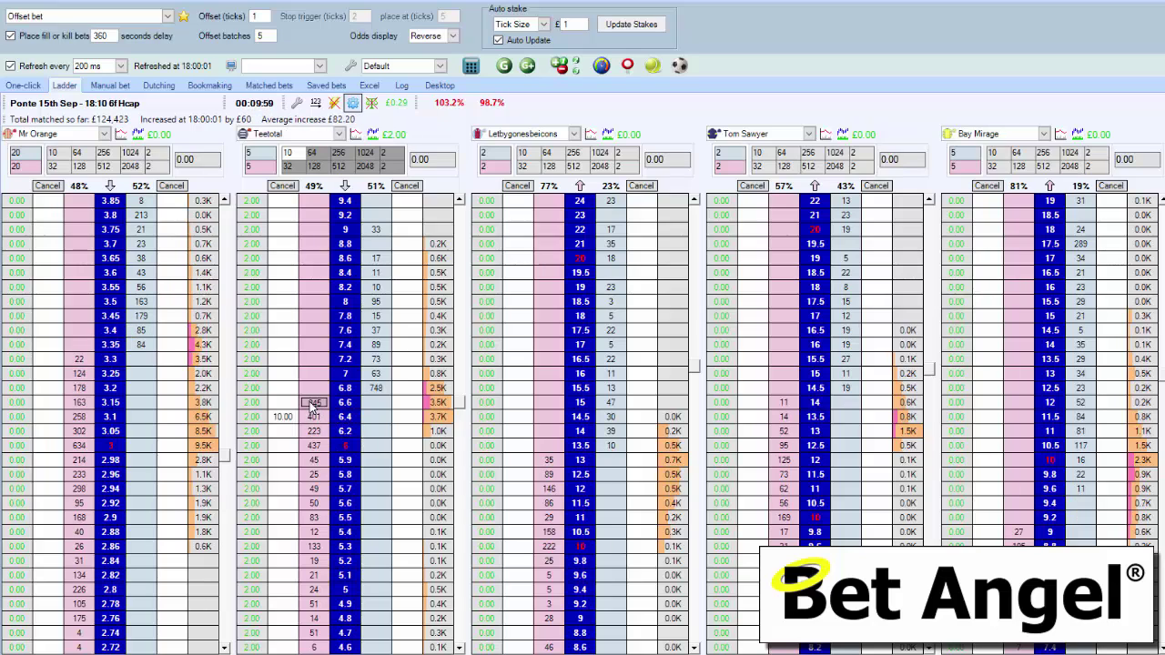
{"action": "left_click", "coordinate": [309, 403]}
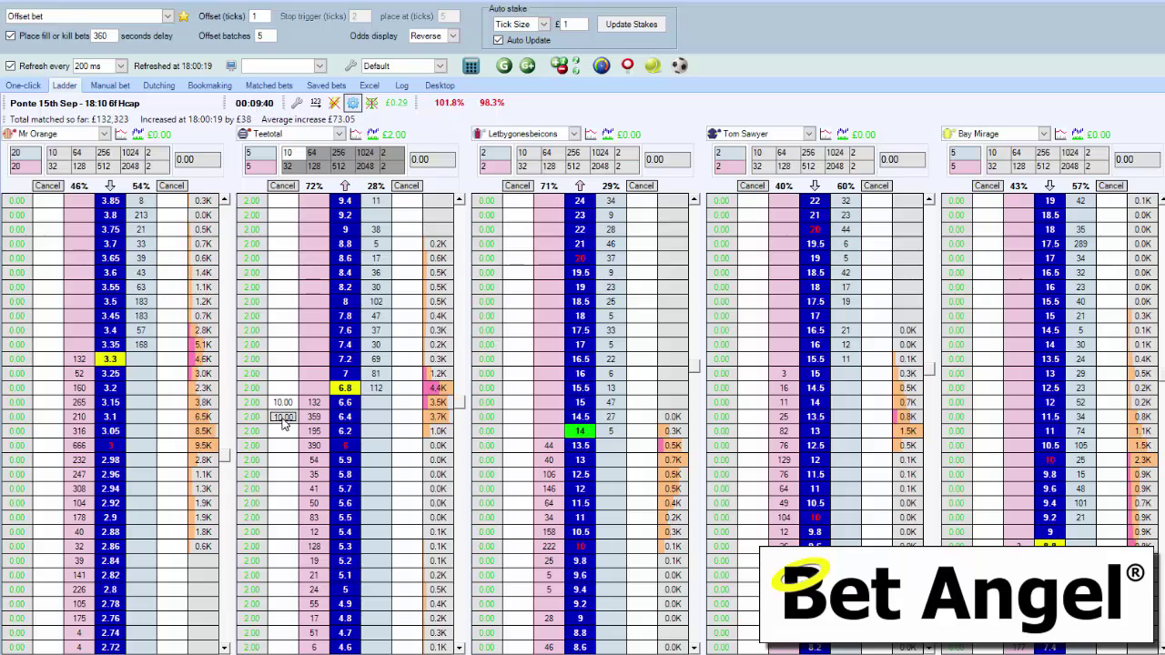
{"action": "left_click", "coordinate": [282, 418]}
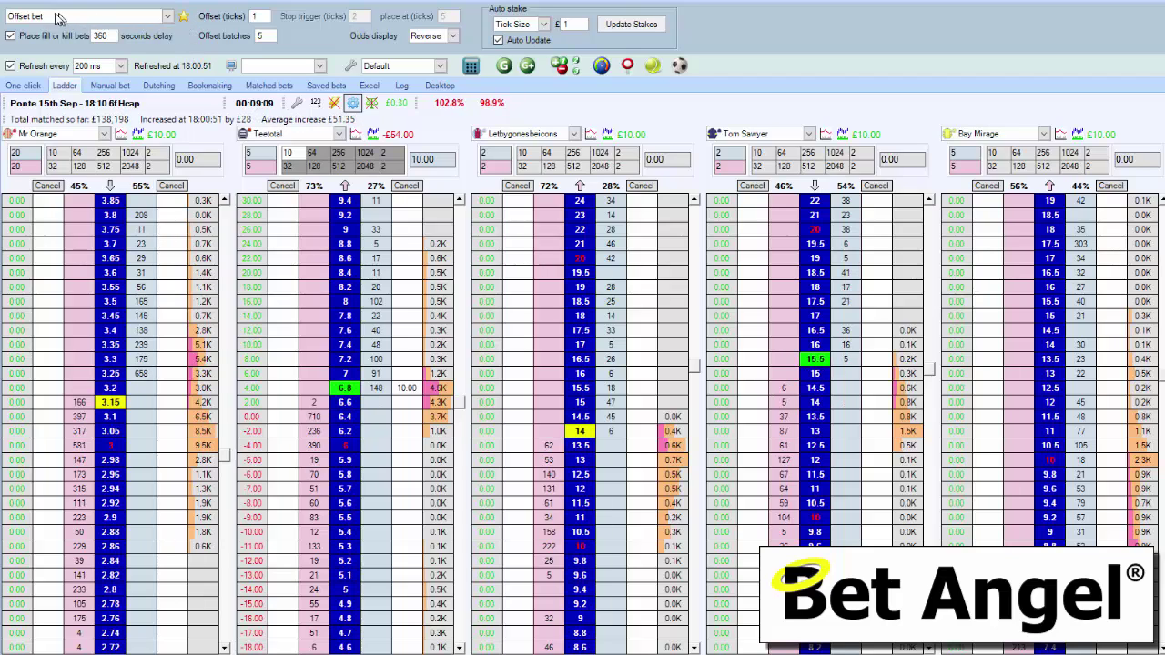
Switch the global bet action to None and place a £10 lay bet on Teetotal at 6.6.
{"action": "left_click", "coordinate": [169, 19]}
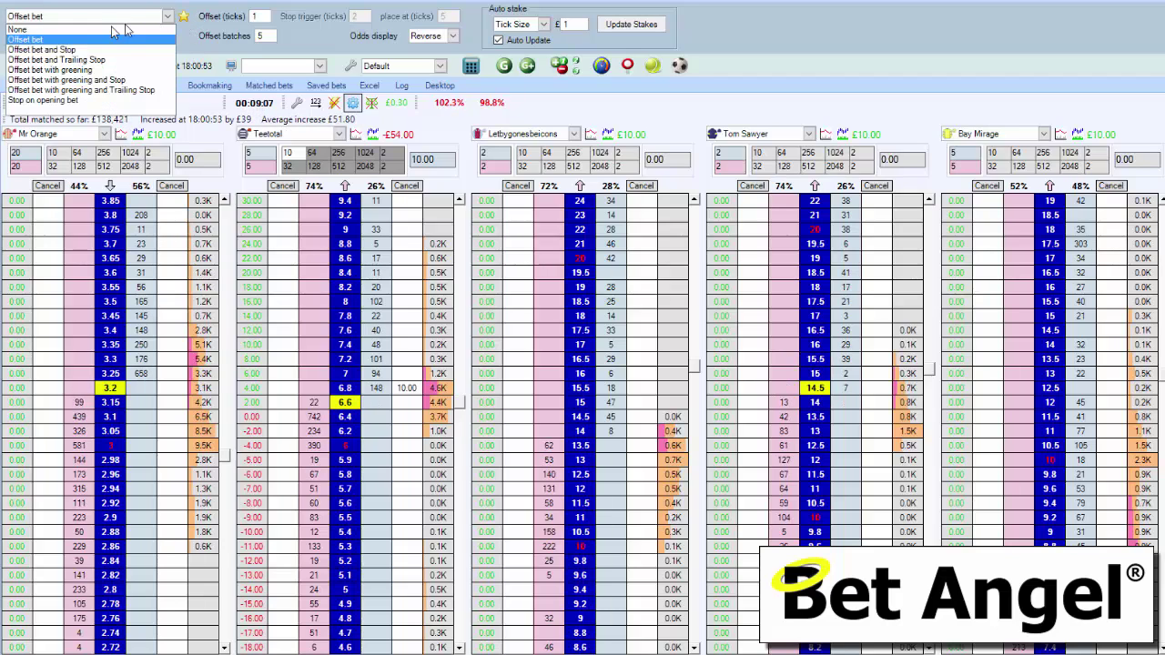
{"action": "left_click", "coordinate": [75, 30]}
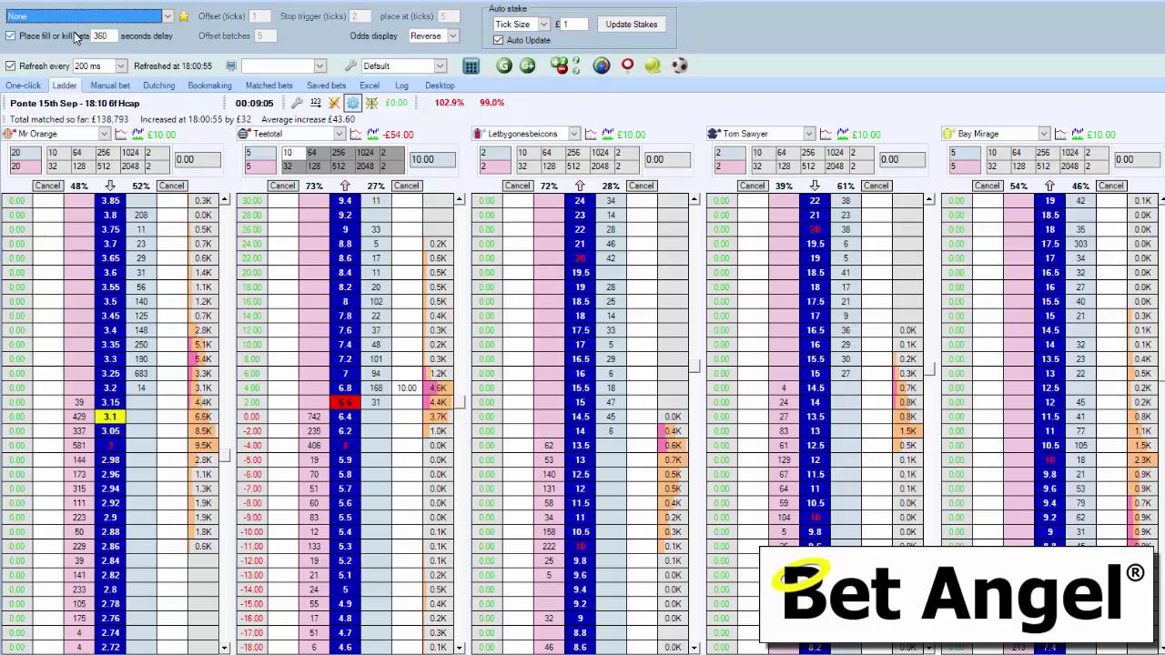
{"action": "left_click", "coordinate": [168, 16]}
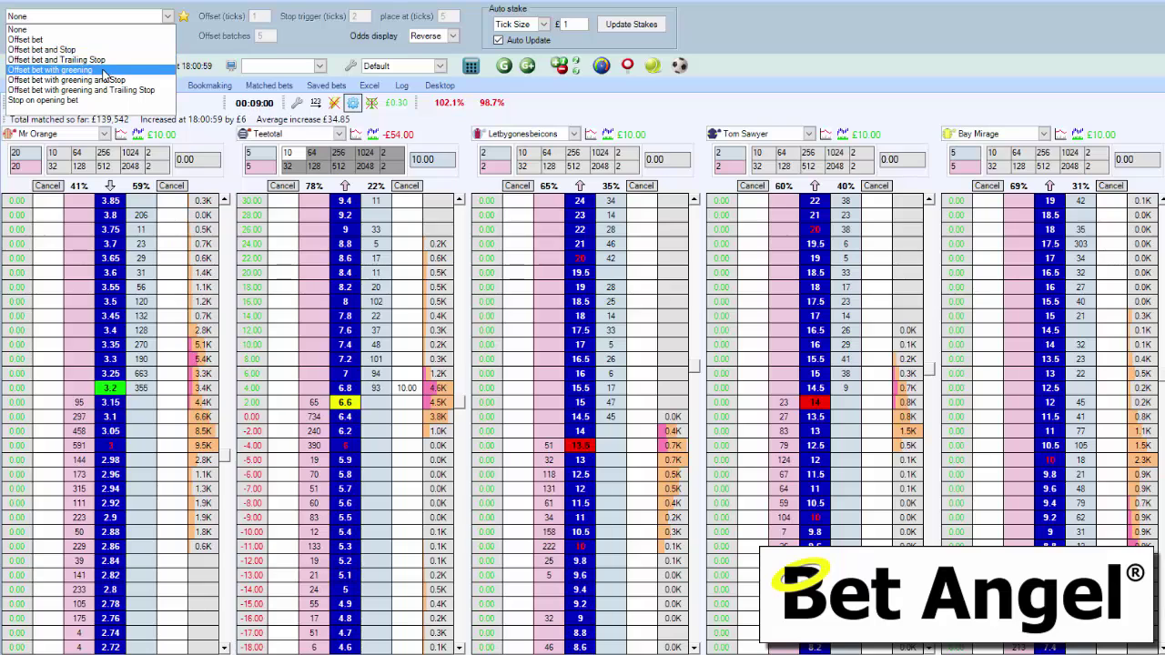
{"action": "left_click", "coordinate": [185, 40]}
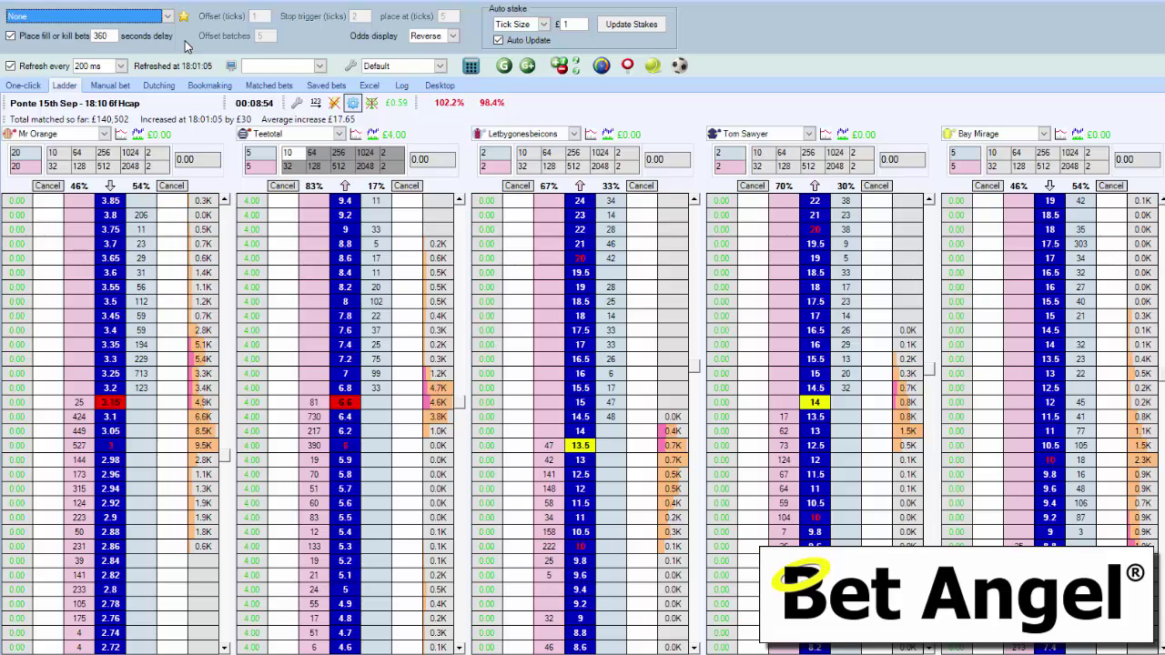
{"action": "left_click", "coordinate": [364, 409]}
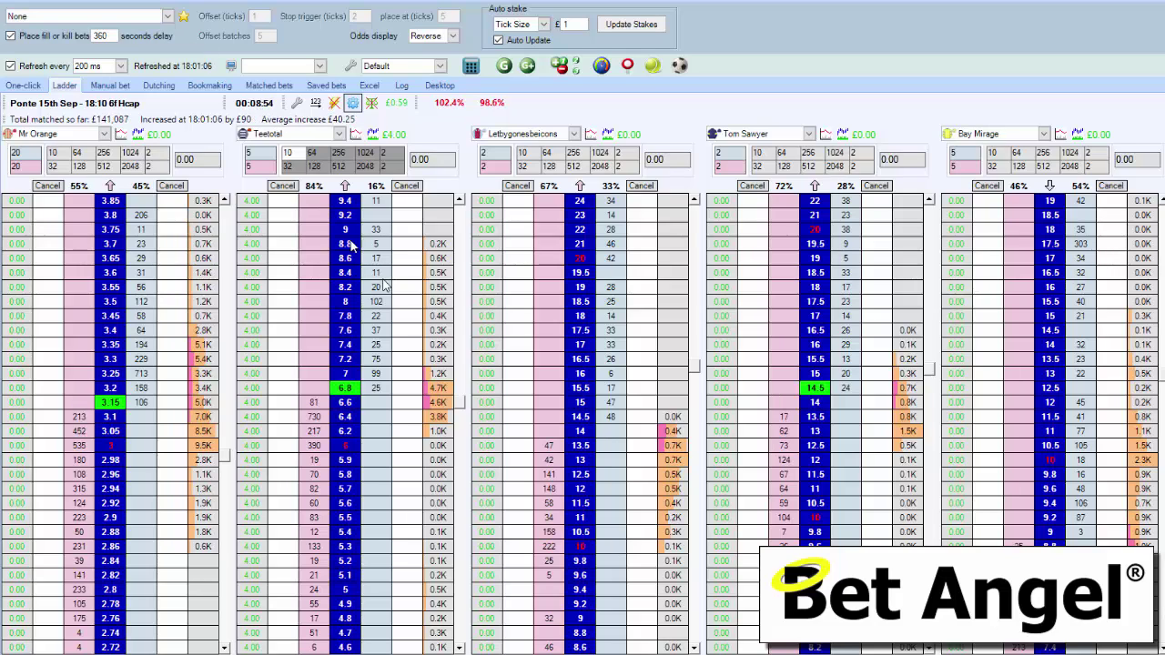
{"action": "left_click", "coordinate": [316, 403]}
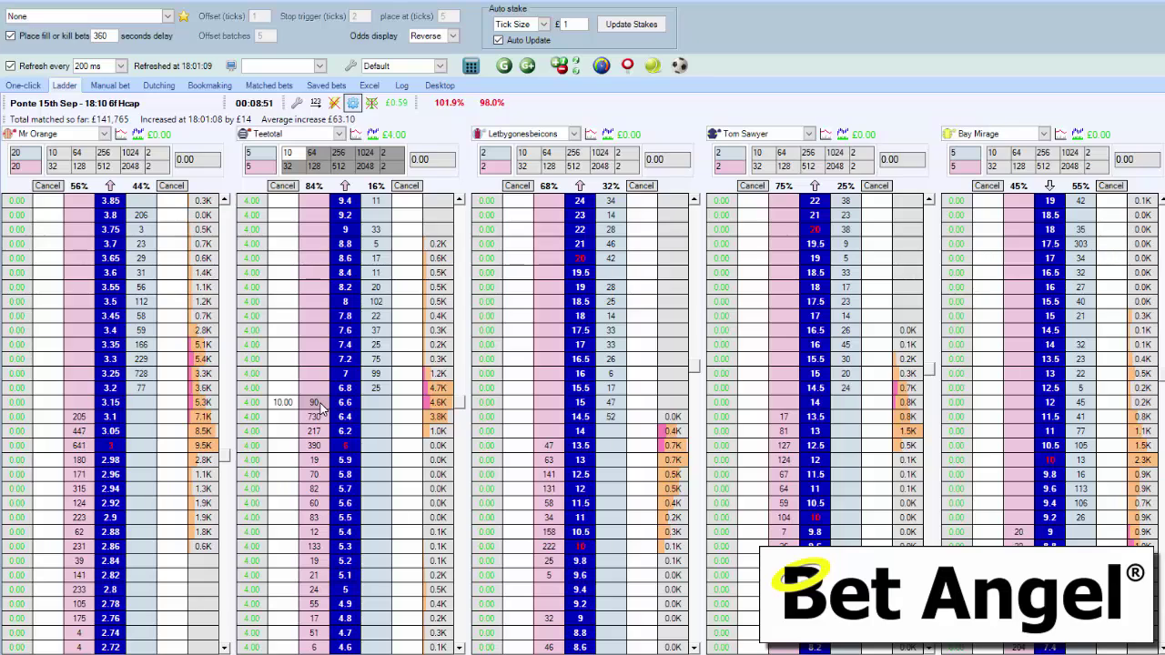
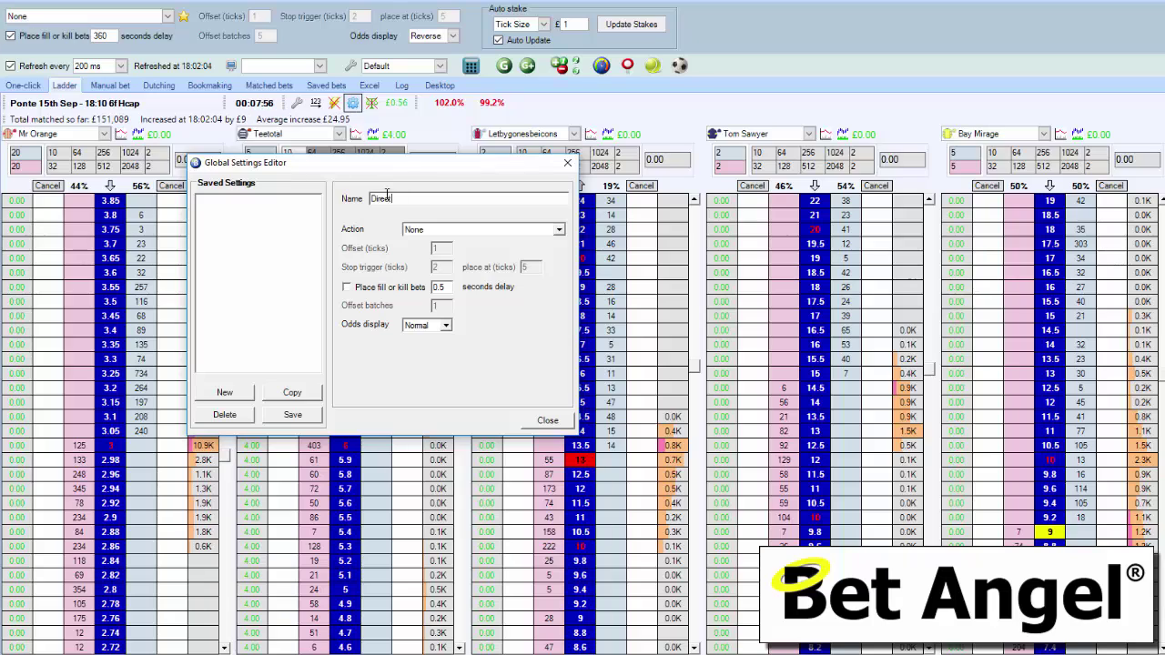
Name the new saved global setting "Directional scalping offset".
{"action": "type", "text": "r"}
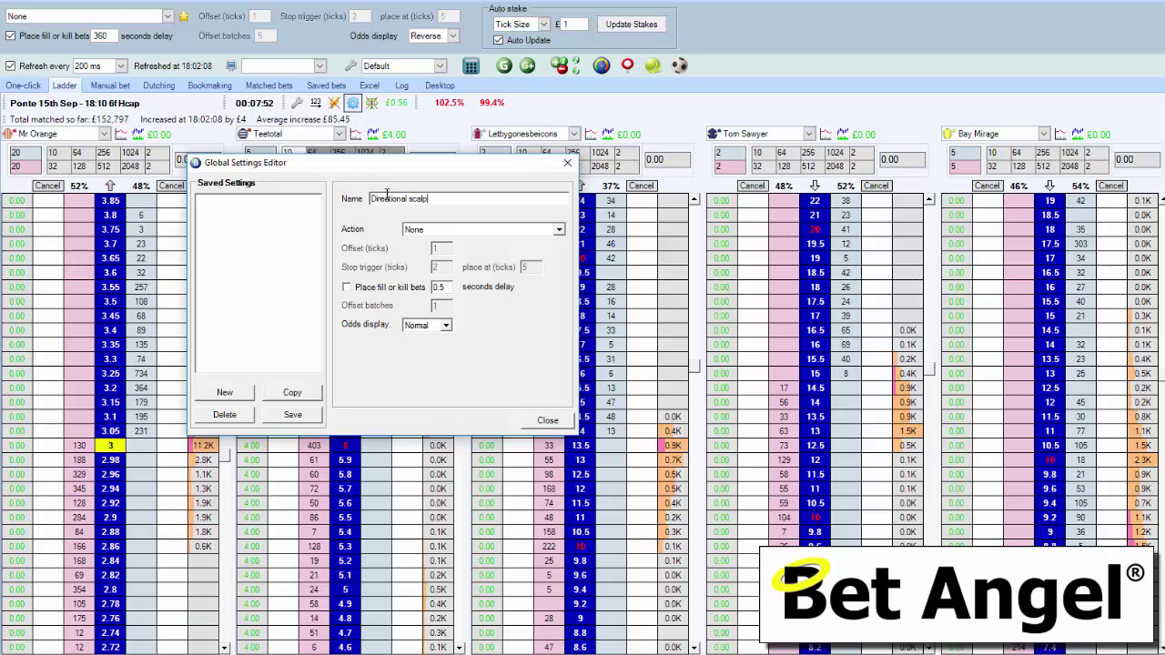
{"action": "type", "text": "ing off"}
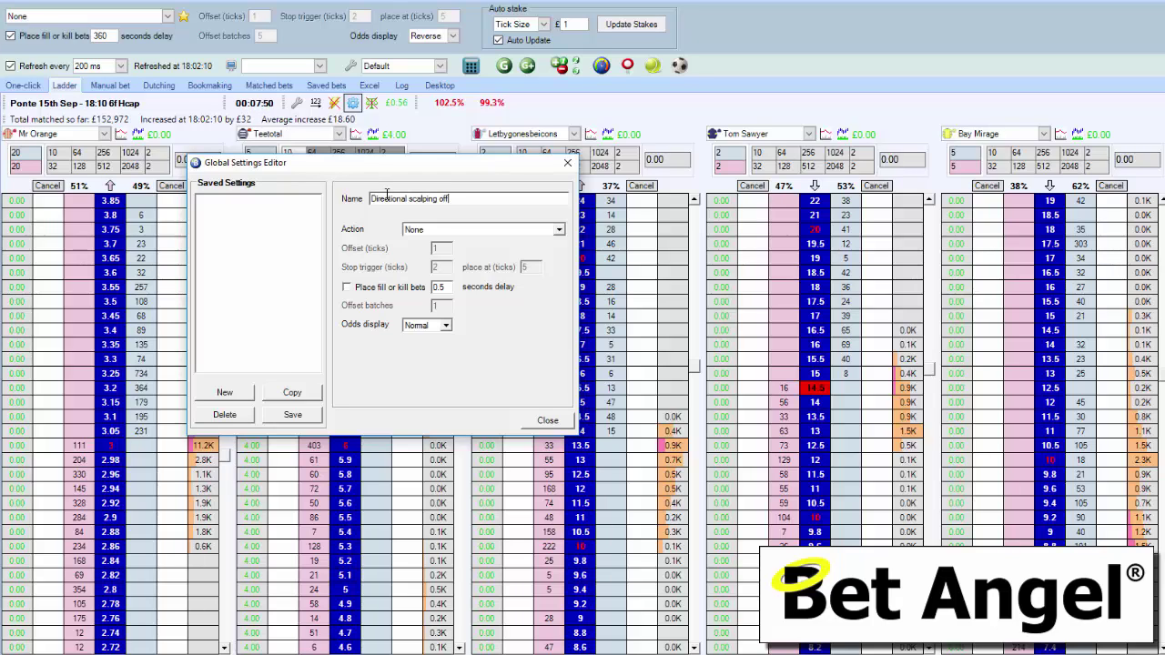
{"action": "type", "text": "set"}
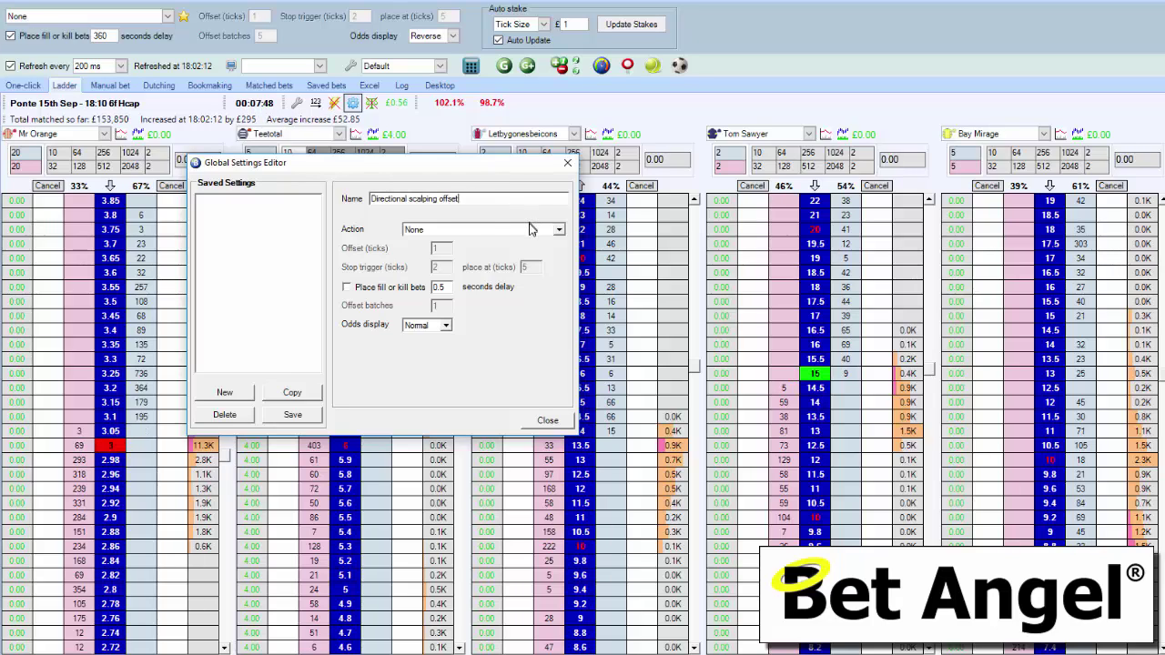
Set the profile's action to Offset bet with a 1-tick offset and enable fill or kill bets with a 360-second delay.
{"action": "left_click", "coordinate": [532, 230]}
{"action": "left_click", "coordinate": [490, 252]}
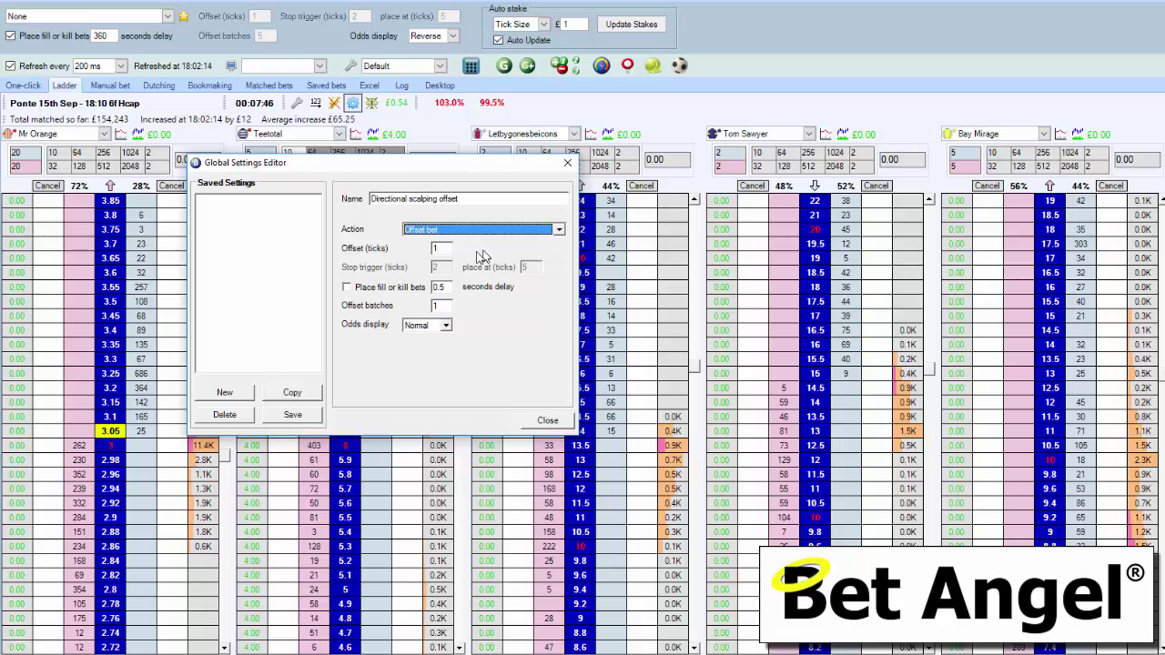
{"action": "left_click", "coordinate": [448, 248]}
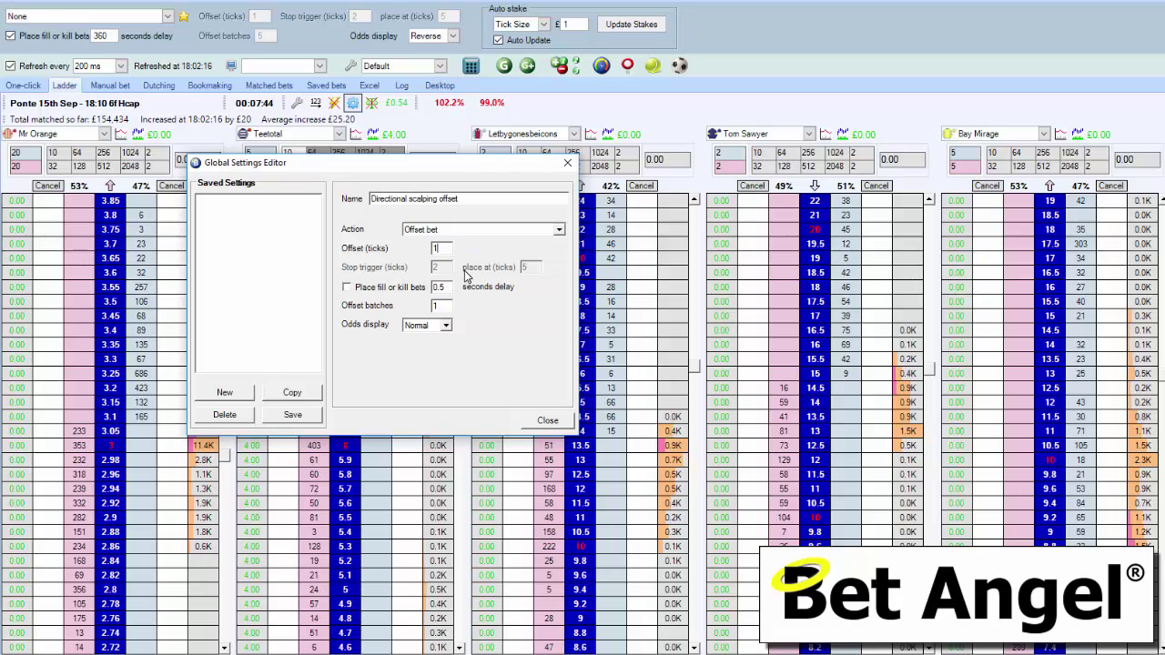
{"action": "left_click", "coordinate": [386, 288]}
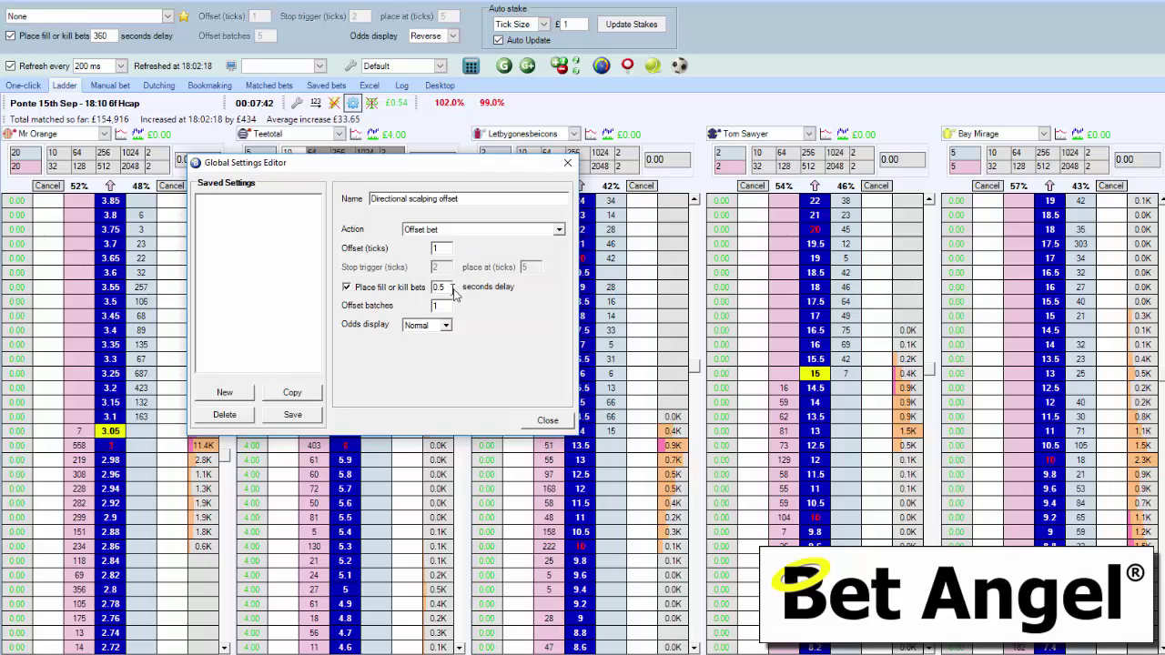
{"action": "key", "text": "Tab"}
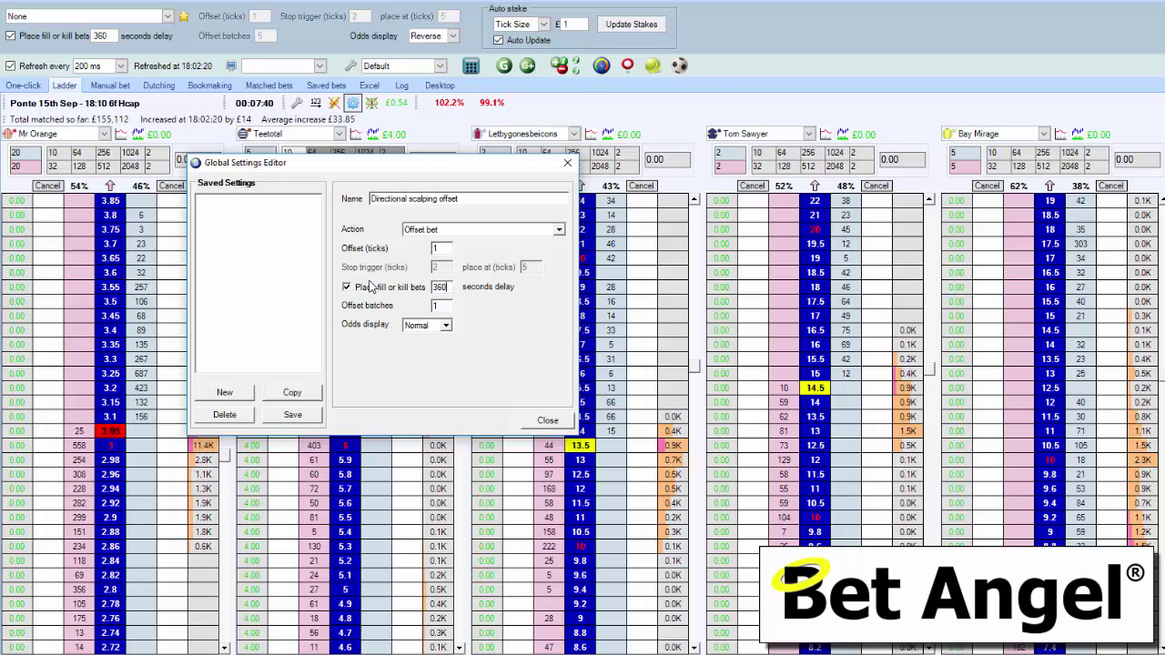
Complete the profile with 5 offset batches and the Reverse odds display, and save it before leaving the editor.
{"action": "left_click", "coordinate": [439, 306]}
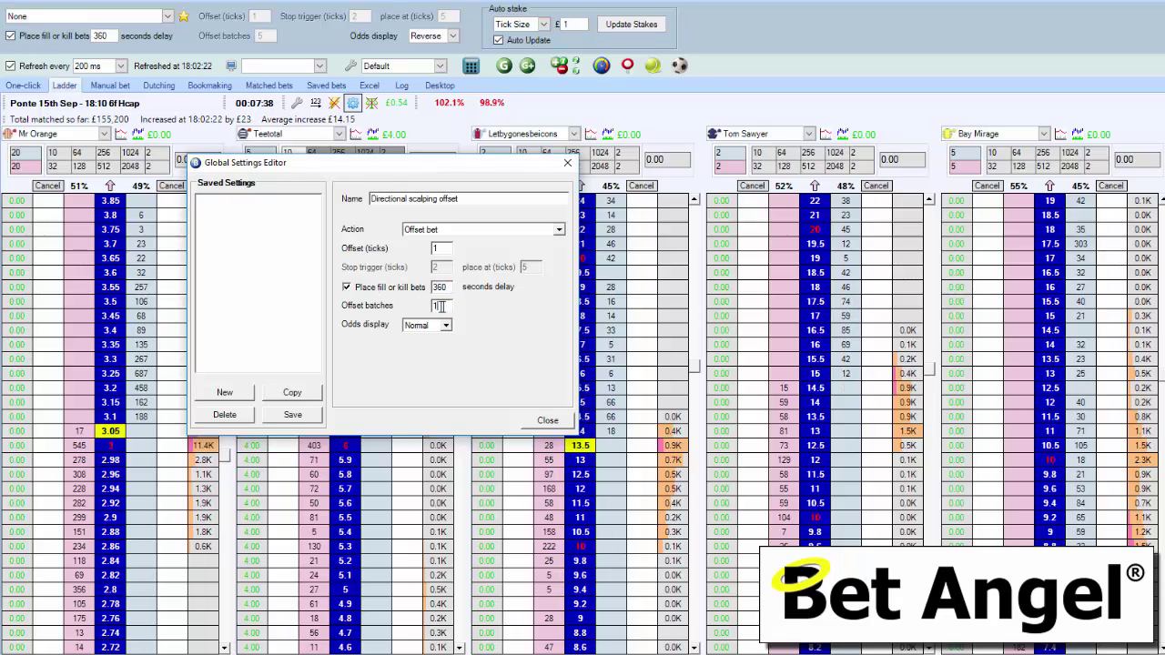
{"action": "type", "text": "5"}
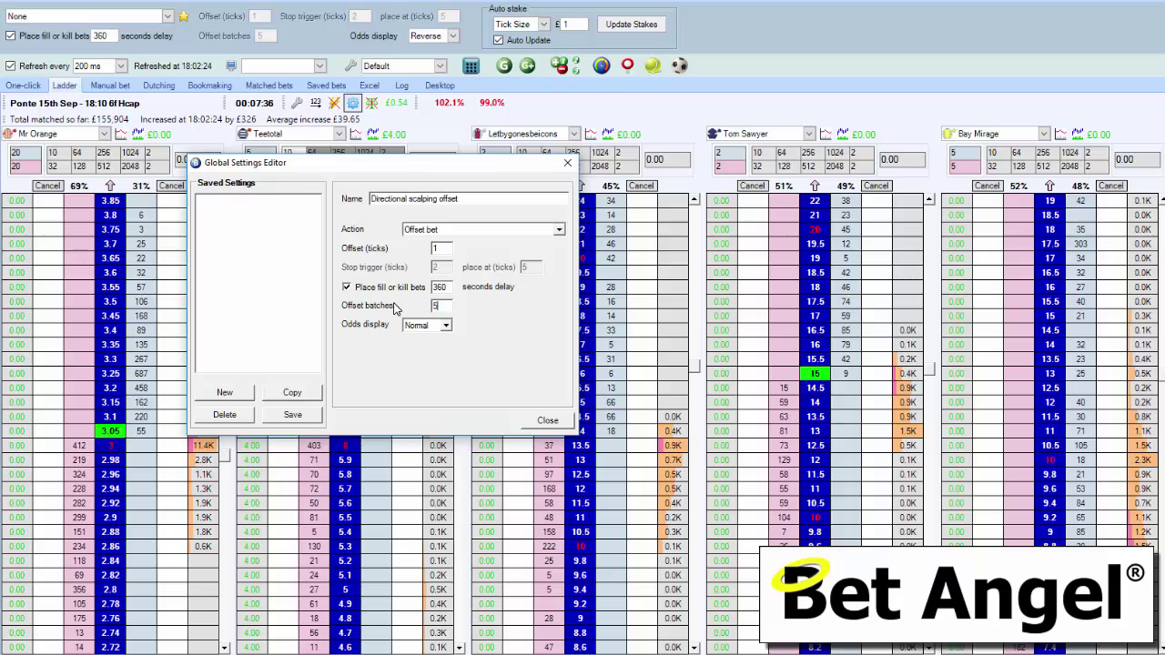
{"action": "left_click", "coordinate": [426, 325]}
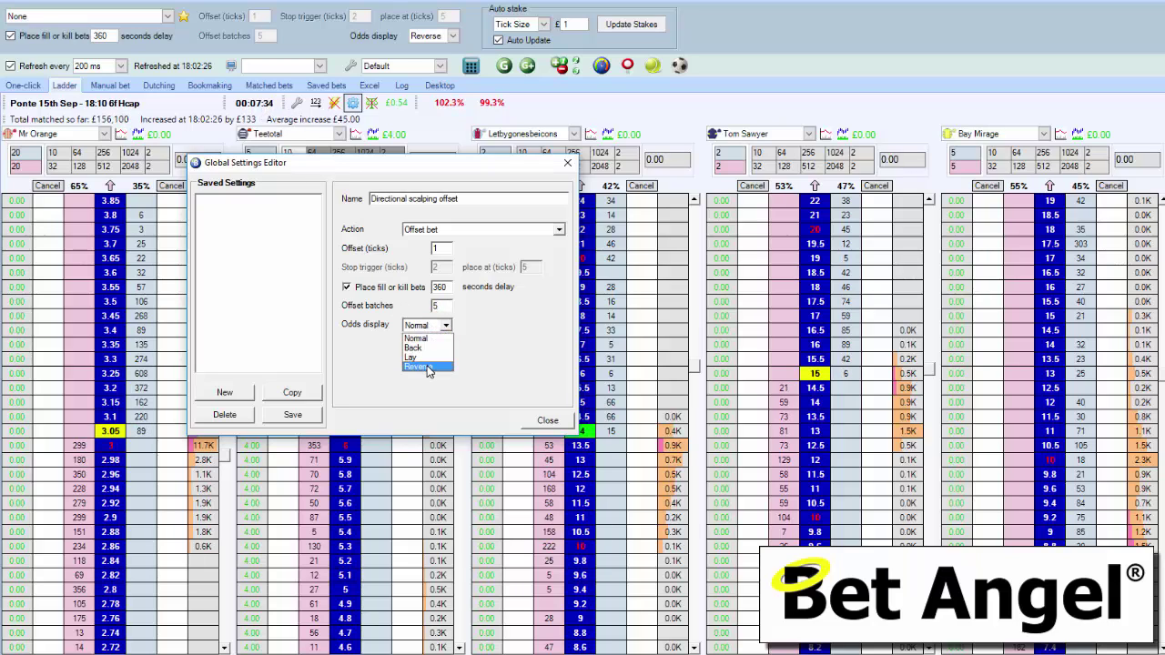
{"action": "left_click", "coordinate": [427, 368]}
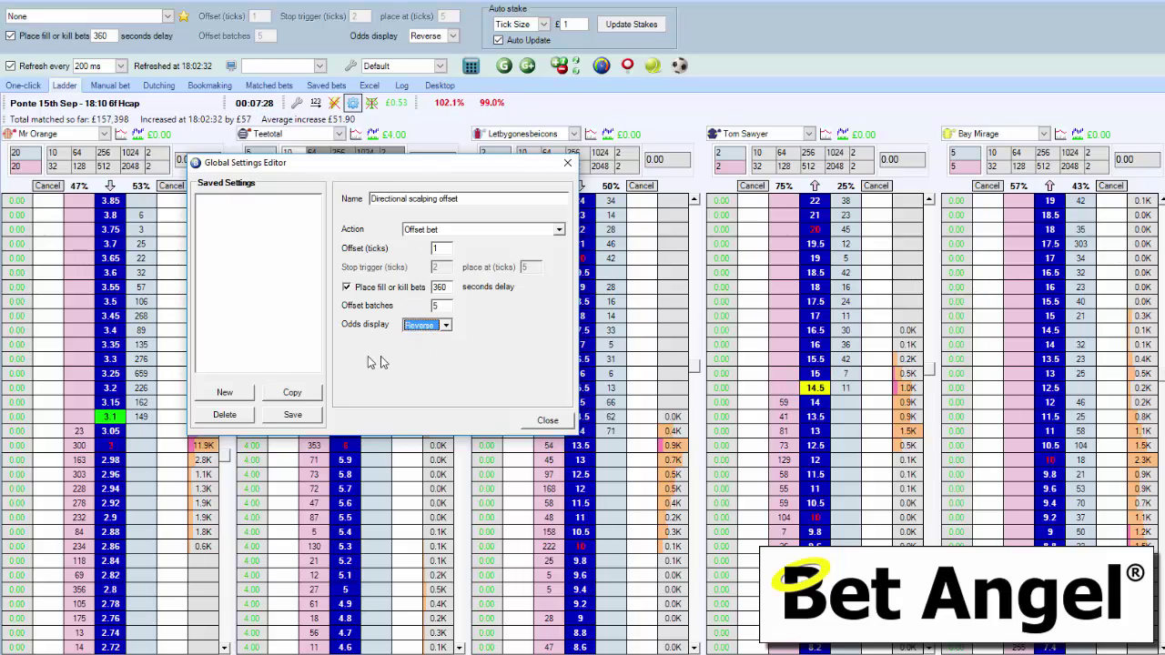
{"action": "left_click", "coordinate": [293, 416]}
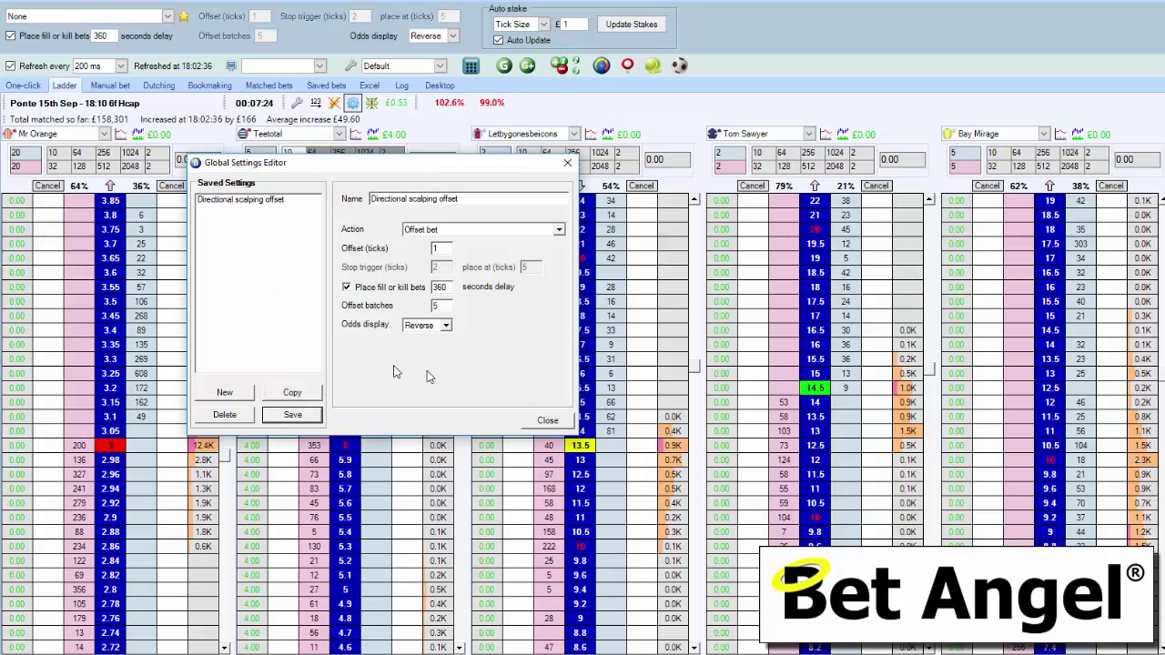
{"action": "left_click", "coordinate": [552, 421]}
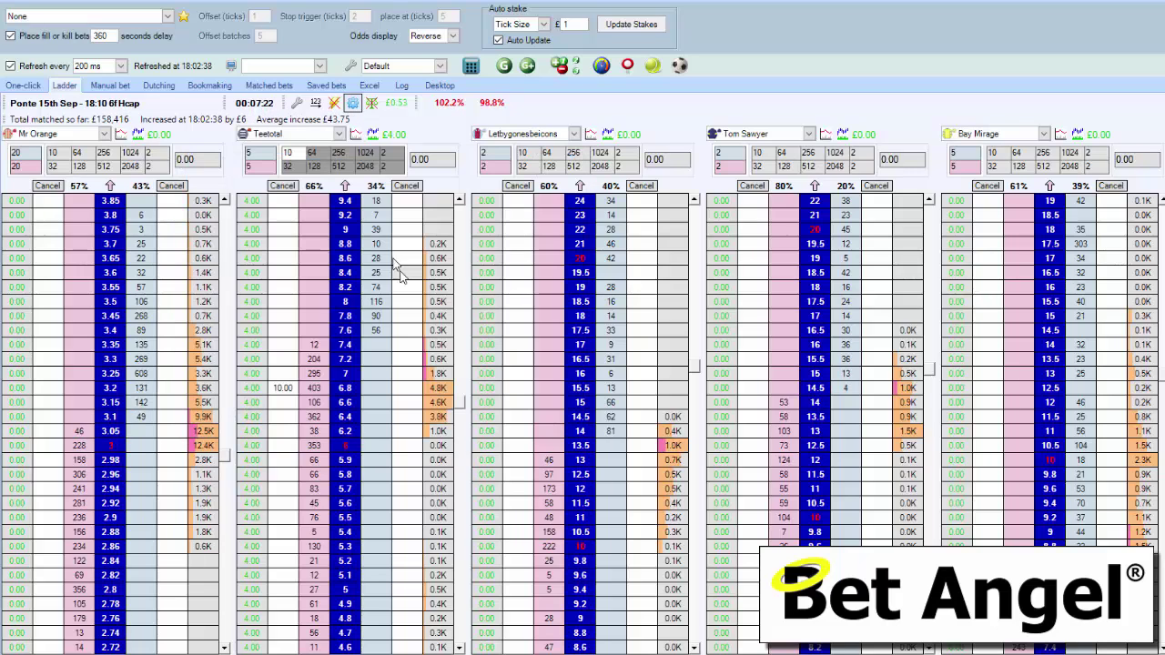
Check the available global bet actions for the saved "Directional scalping offset" profile without applying it.
{"action": "left_click", "coordinate": [169, 16]}
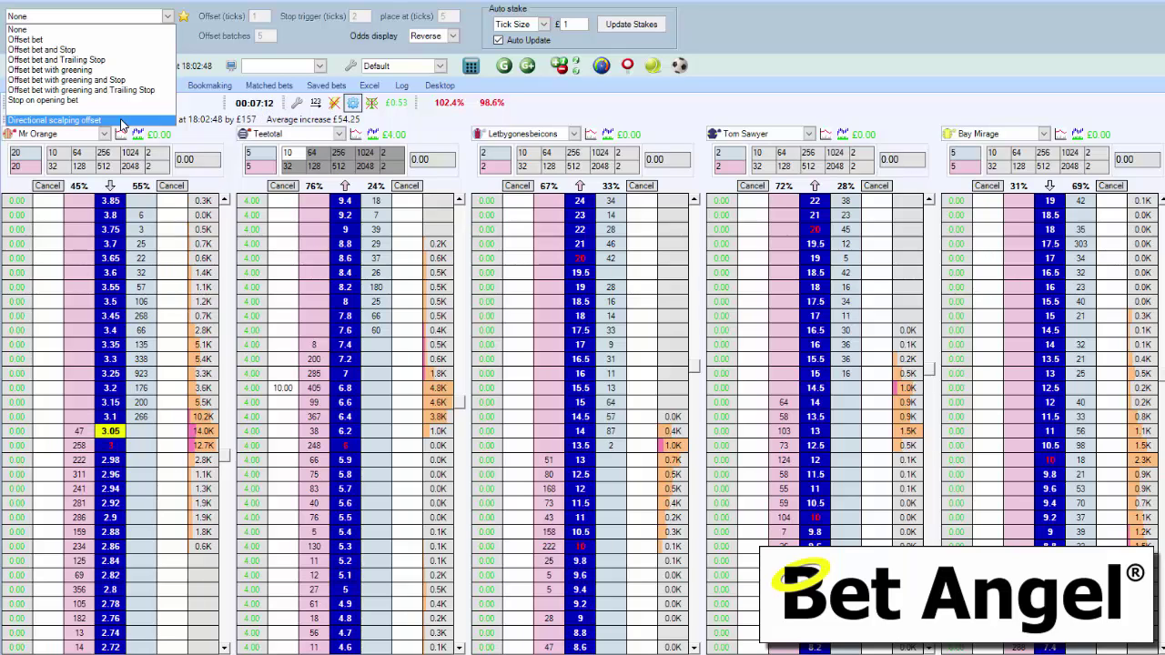
{"action": "left_click", "coordinate": [170, 16]}
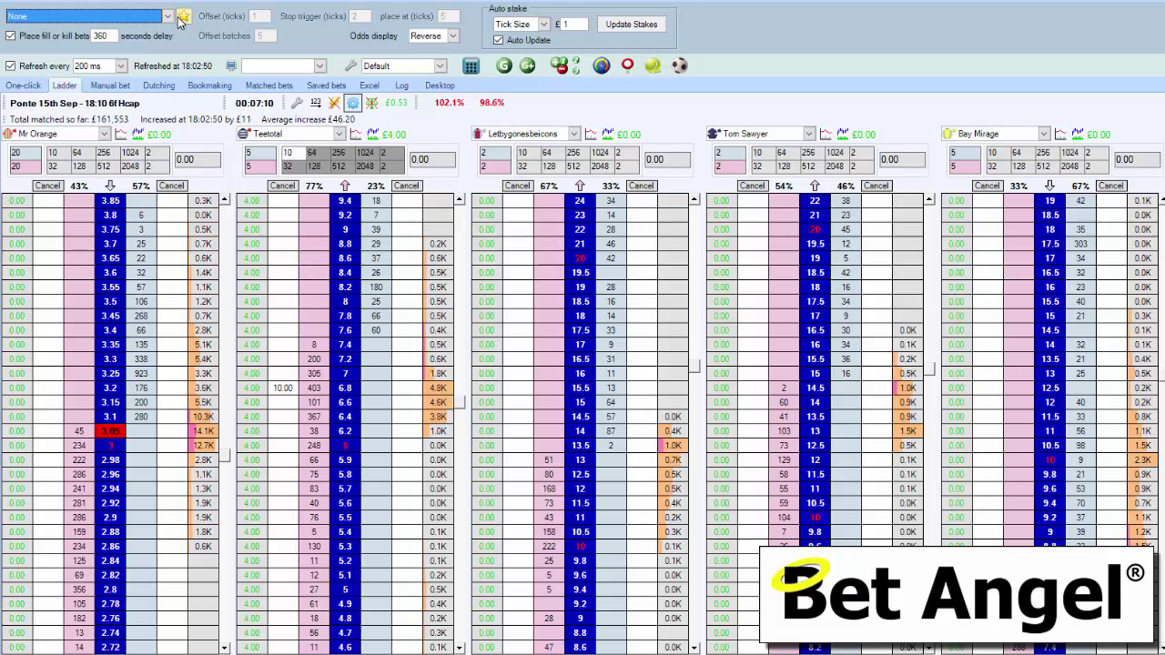
{"action": "left_click", "coordinate": [168, 17]}
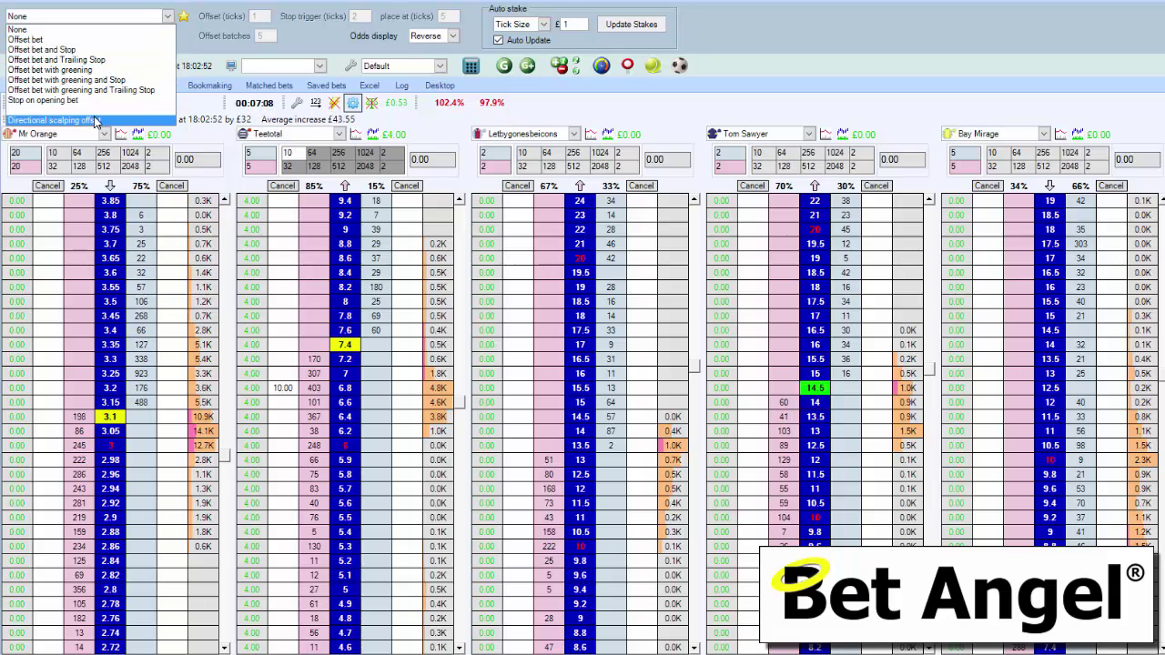
{"action": "left_click", "coordinate": [186, 38]}
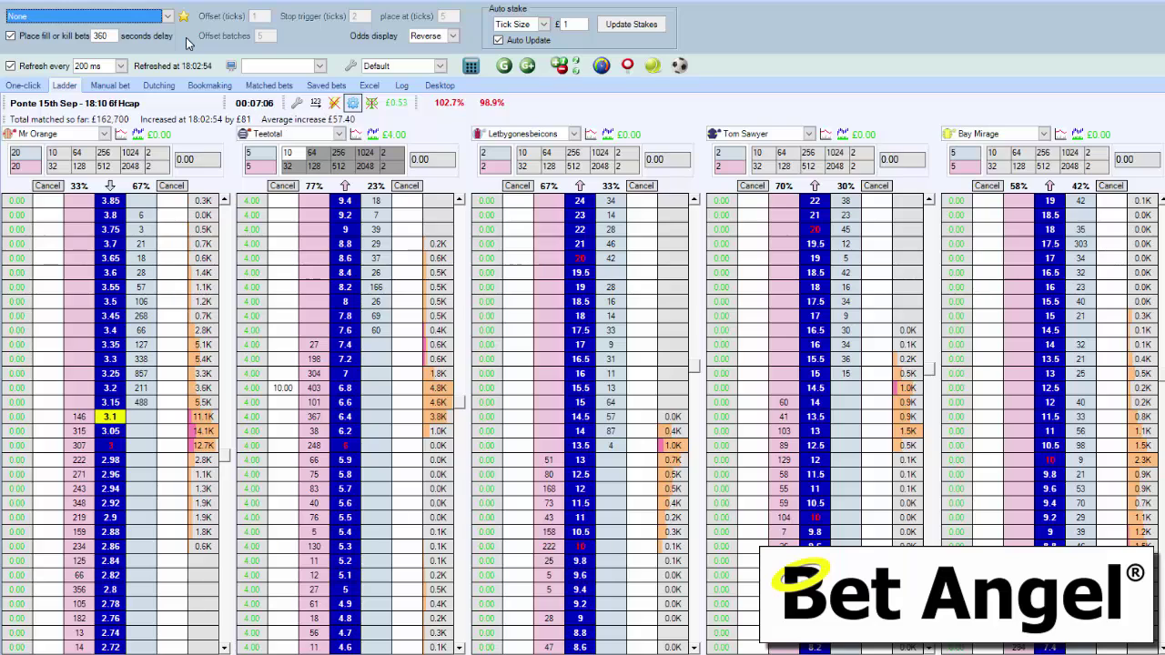
{"action": "left_click", "coordinate": [164, 19]}
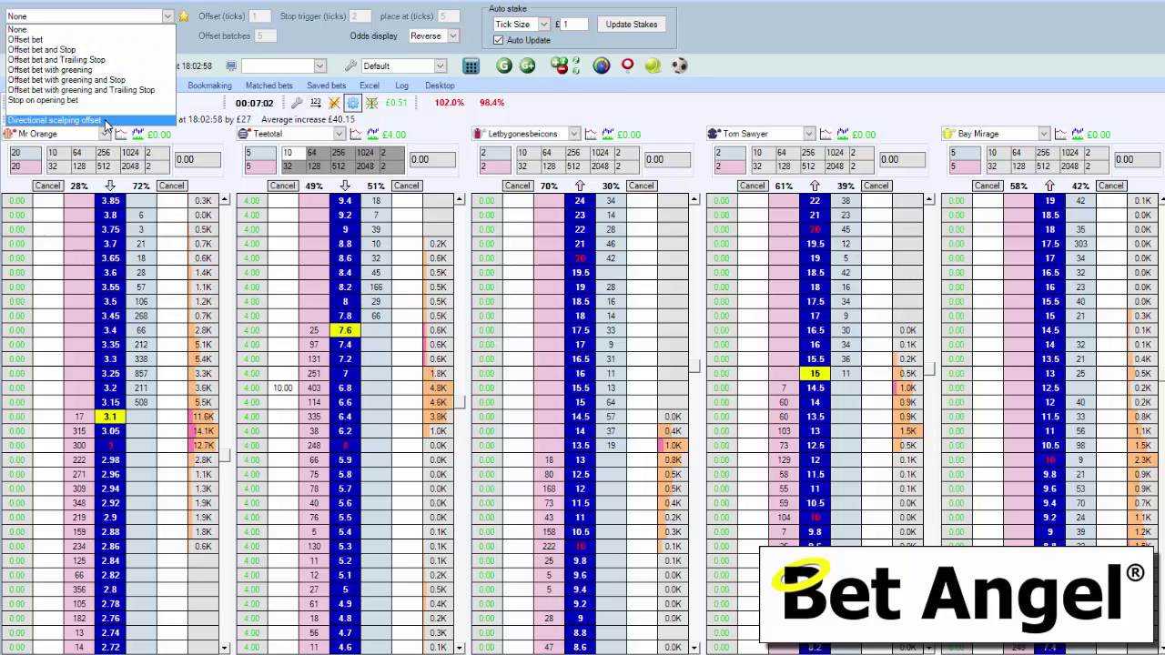
{"action": "left_click", "coordinate": [587, 103]}
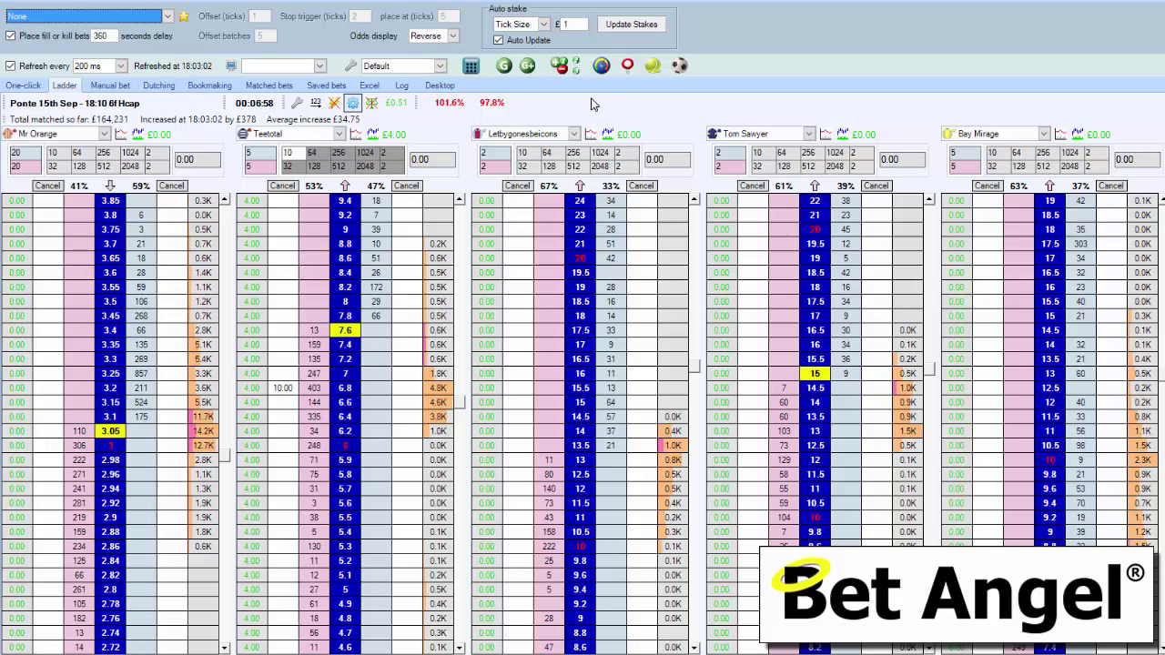